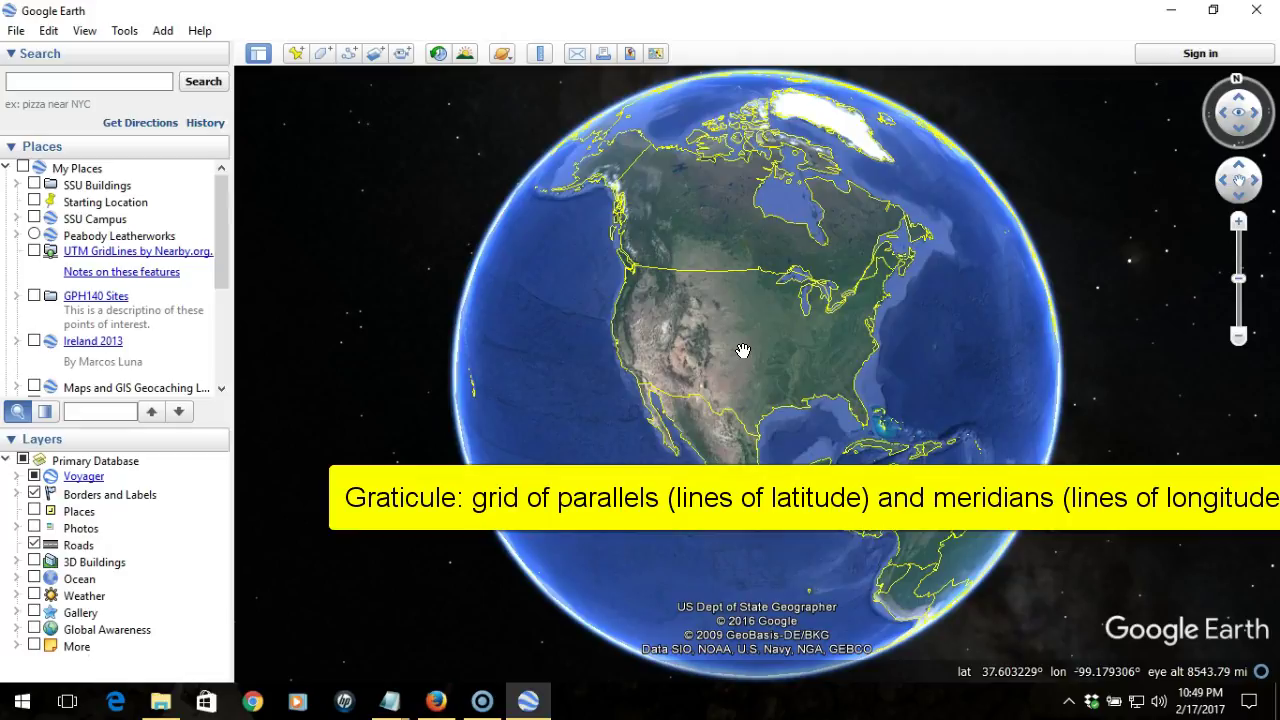
- Display the latitude and longitude grid and rotate the globe to examine the Equator and Prime Meridian near West Africa
left_click(84, 31)
left_click(112, 199)
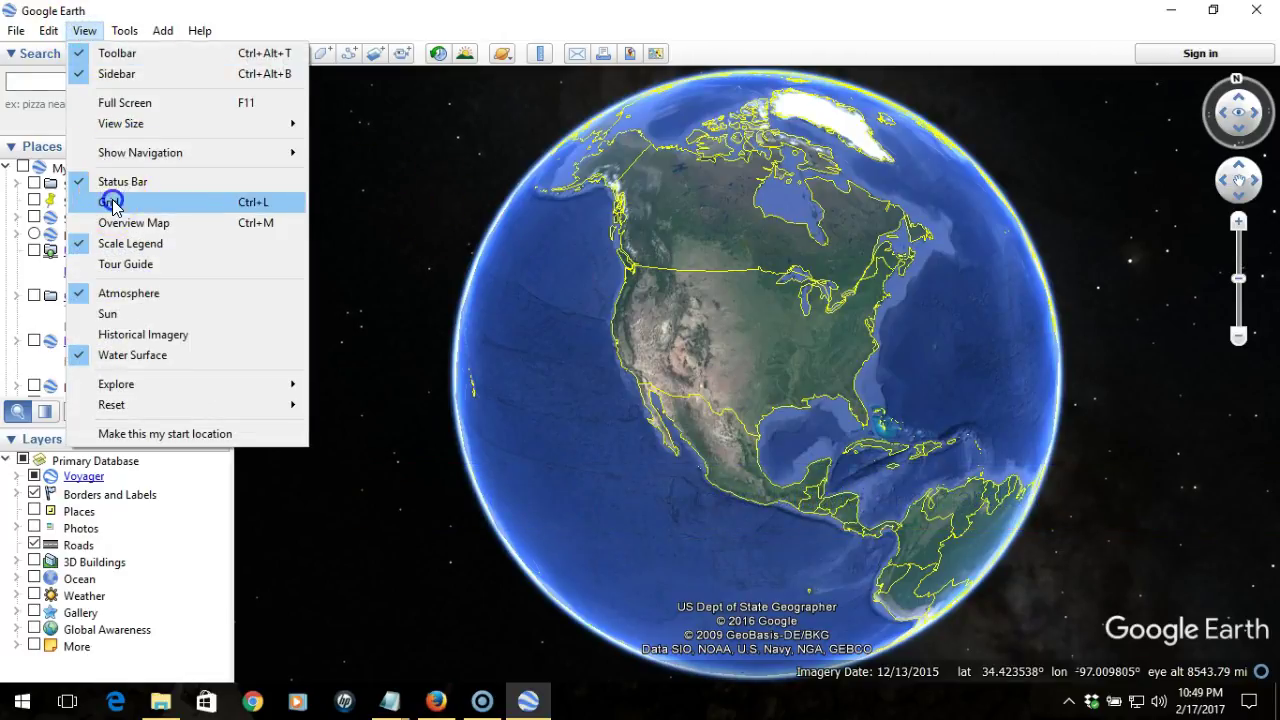
left_click_drag(808, 559, 832, 415)
left_click_drag(651, 215, 689, 186)
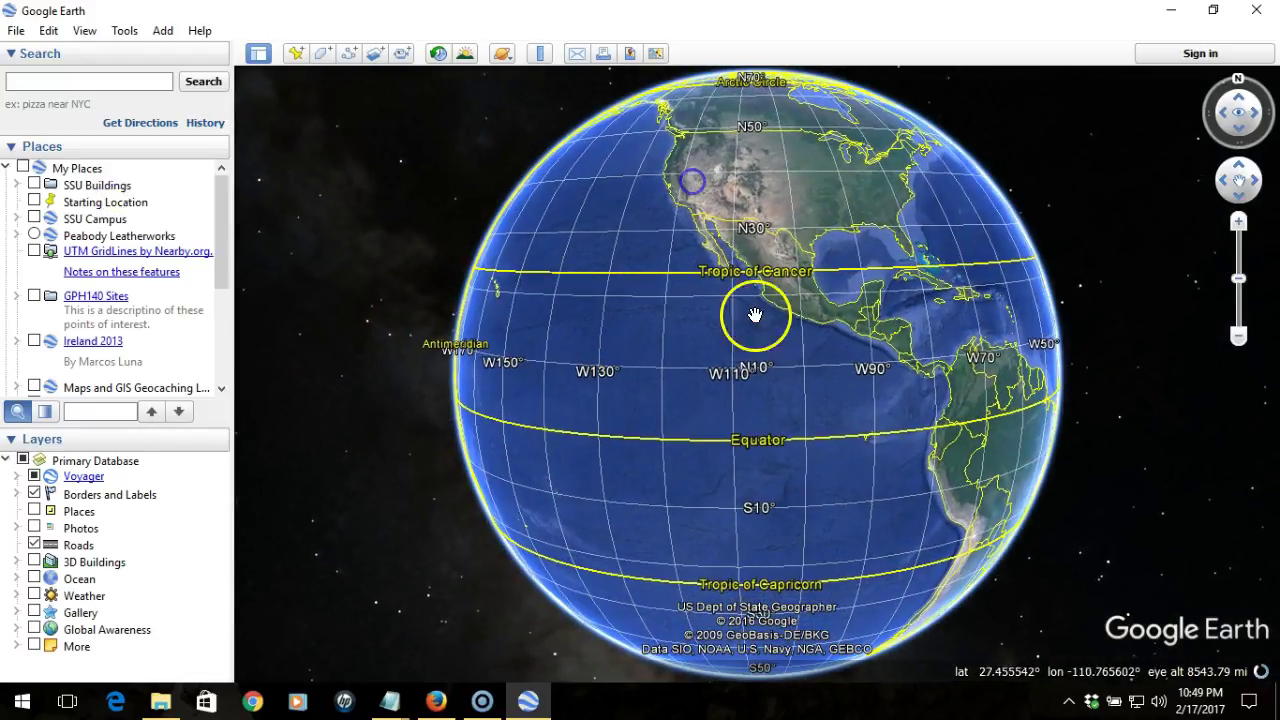
left_click_drag(945, 415, 457, 429)
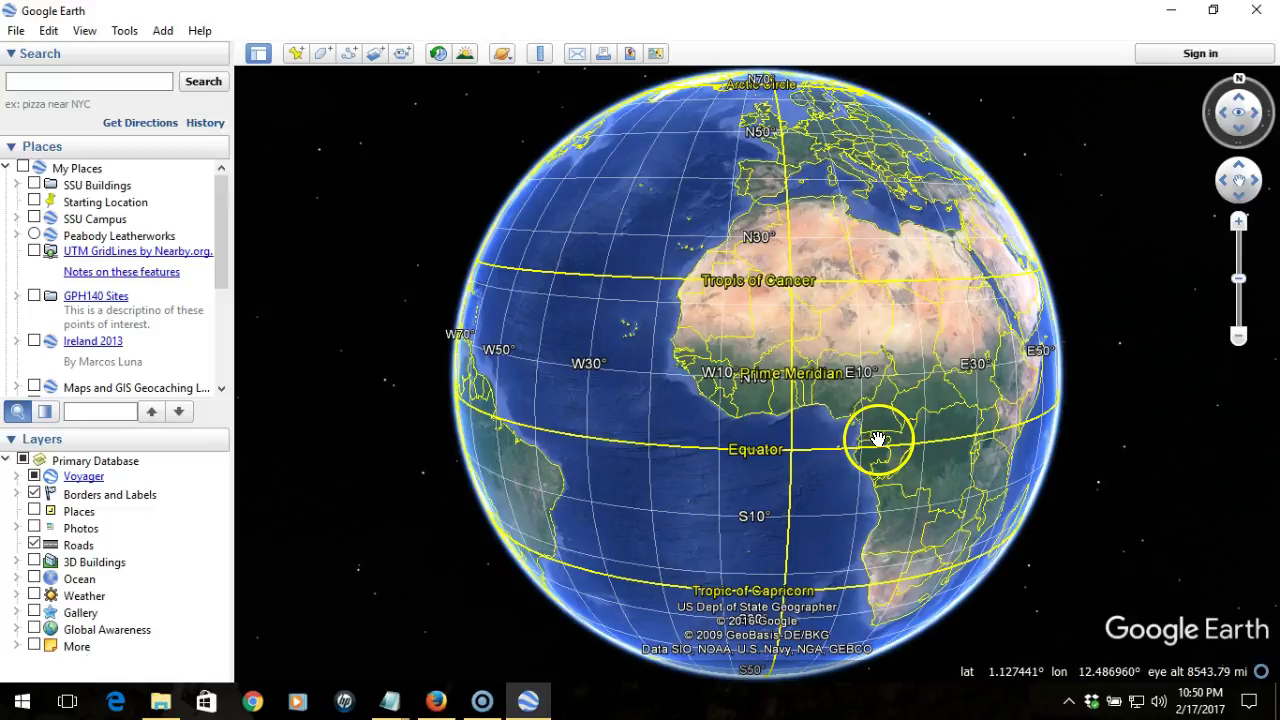
- Hide the grid and search for The White House on Pennsylvania Avenue in Washington, DC
left_click(85, 28)
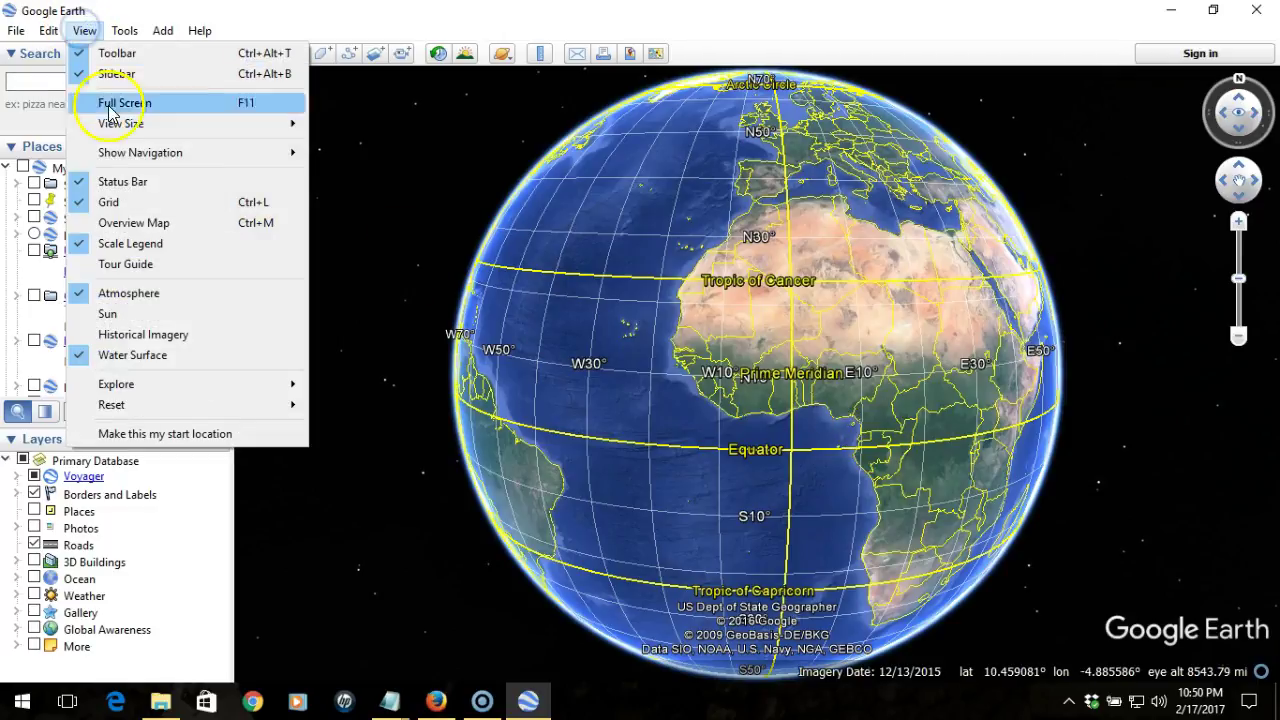
left_click(128, 201)
left_click(97, 82)
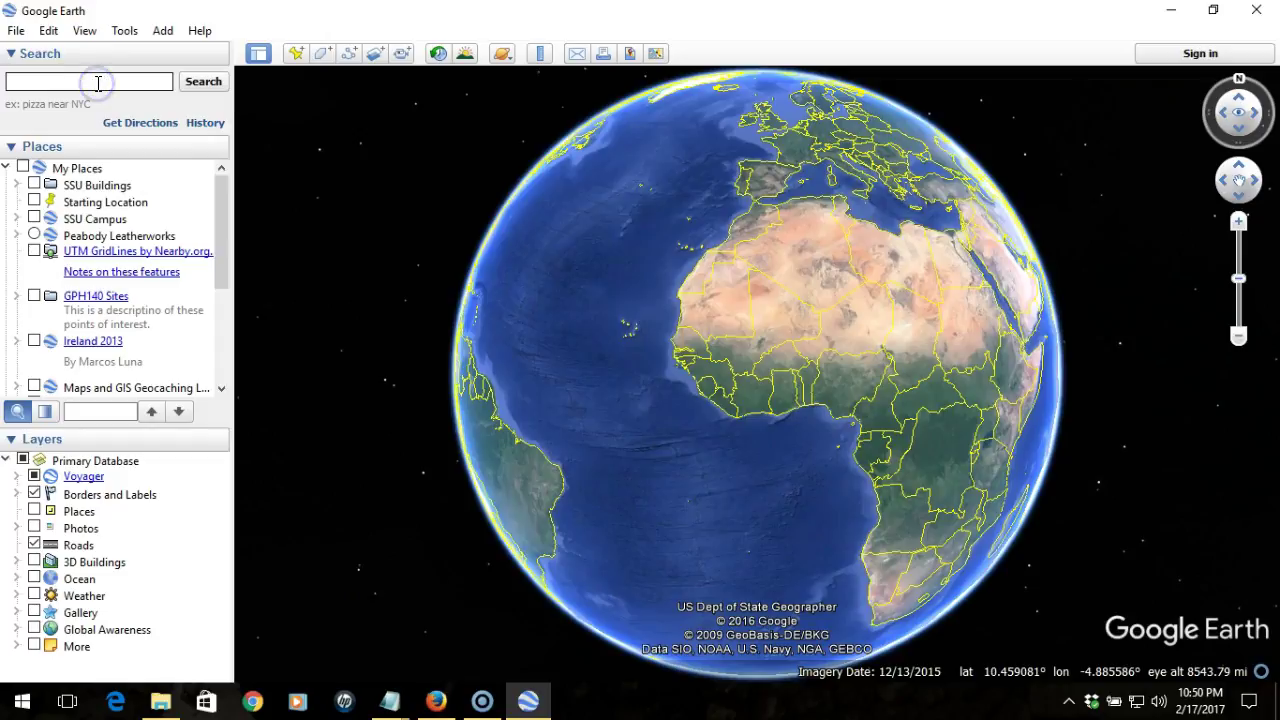
type("white houe")
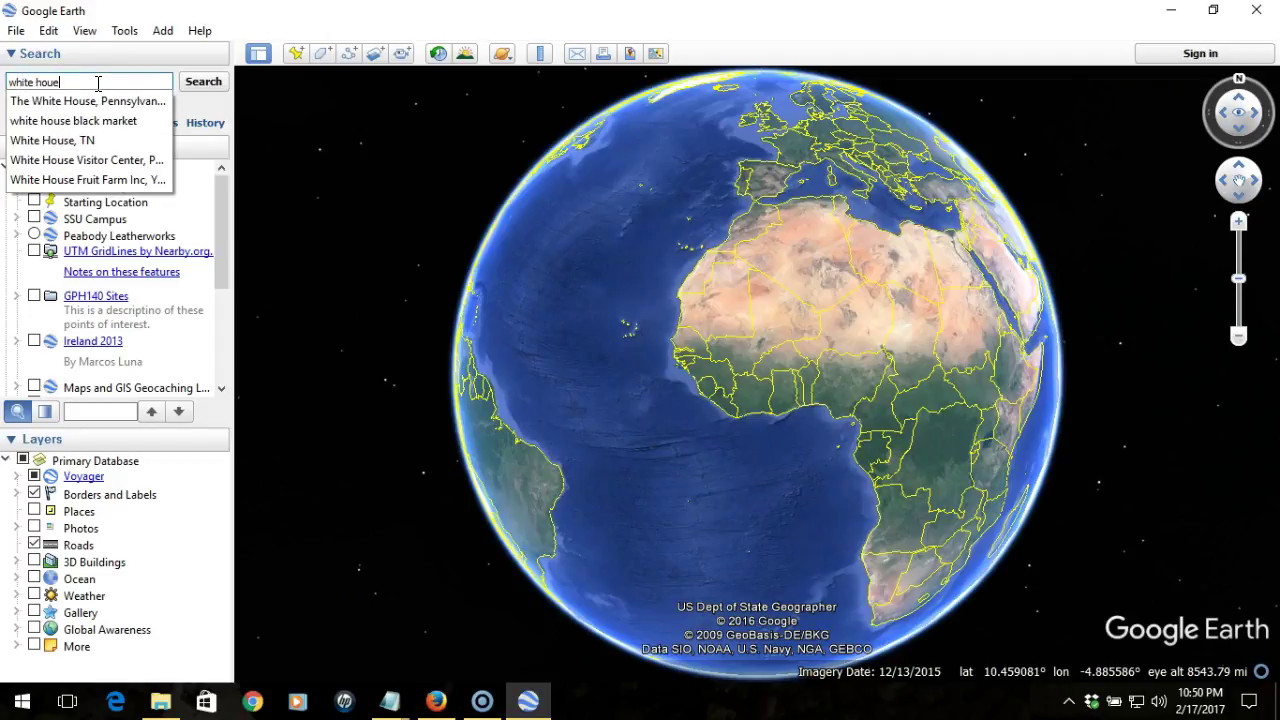
left_click(92, 101)
left_click(202, 84)
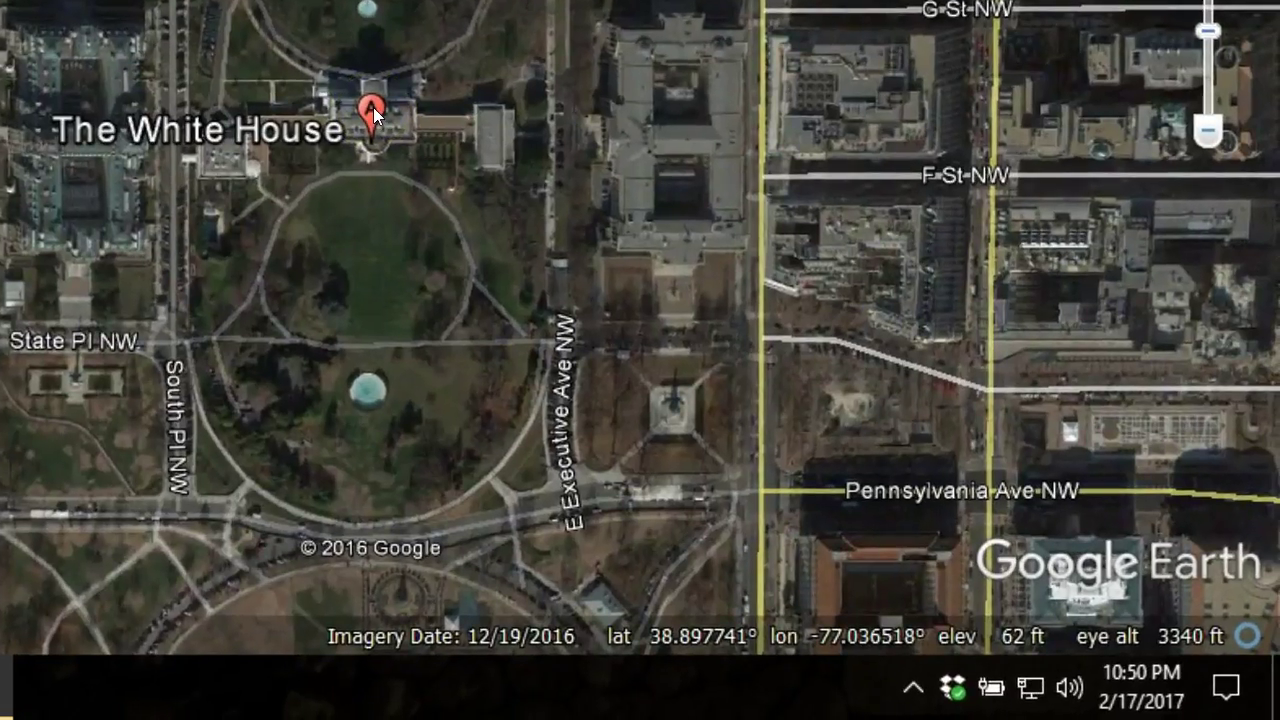
- Open a new placemark at the White House to read its latitude and longitude in decimal degrees
left_click(289, 226)
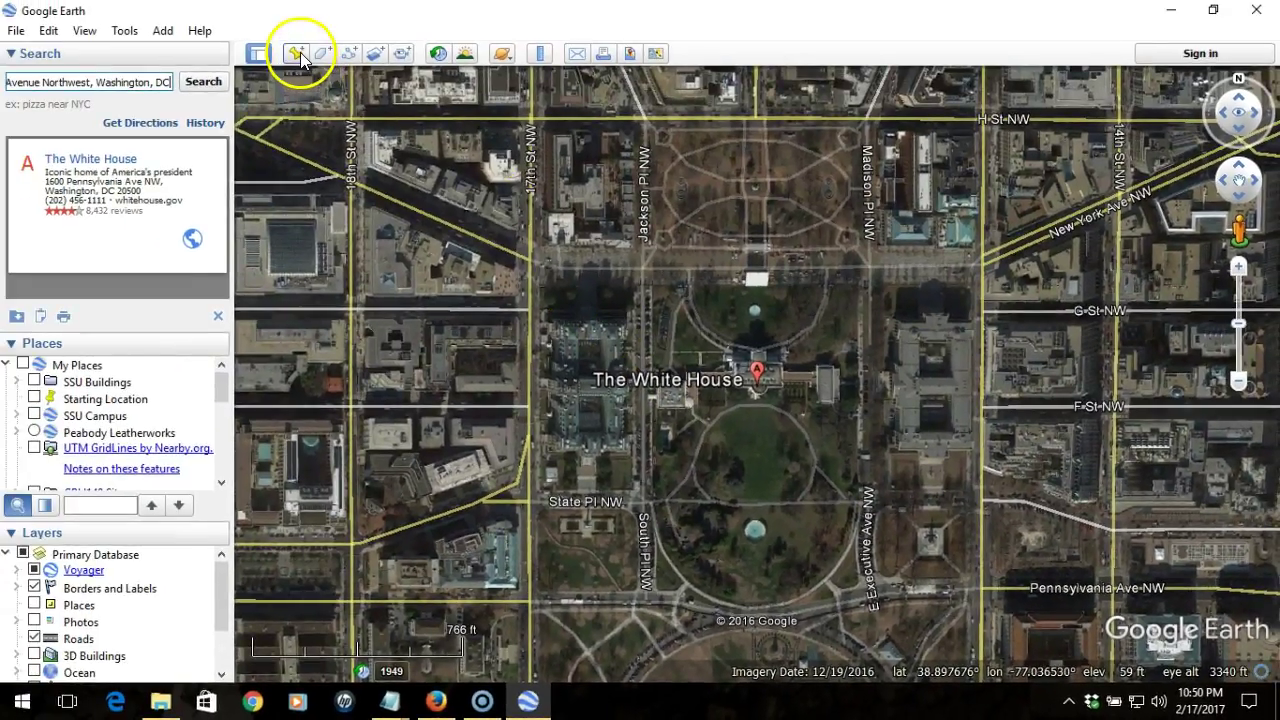
left_click(297, 53)
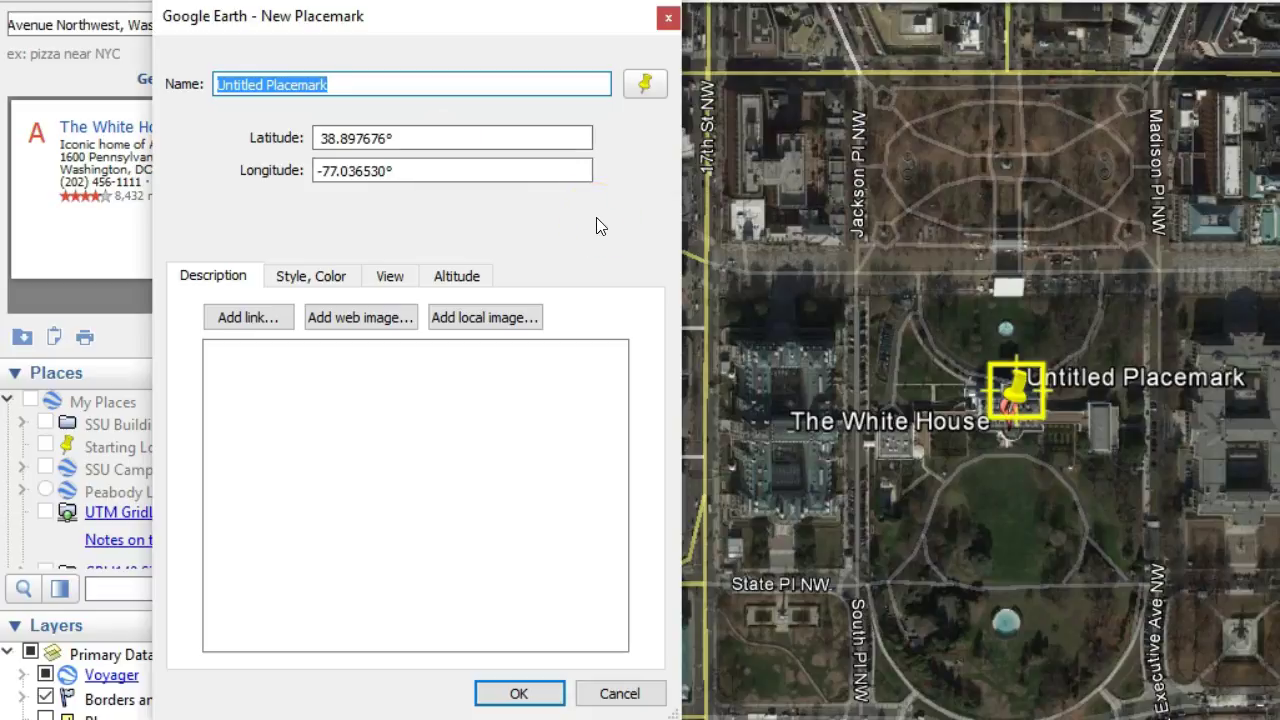
left_click(390, 205)
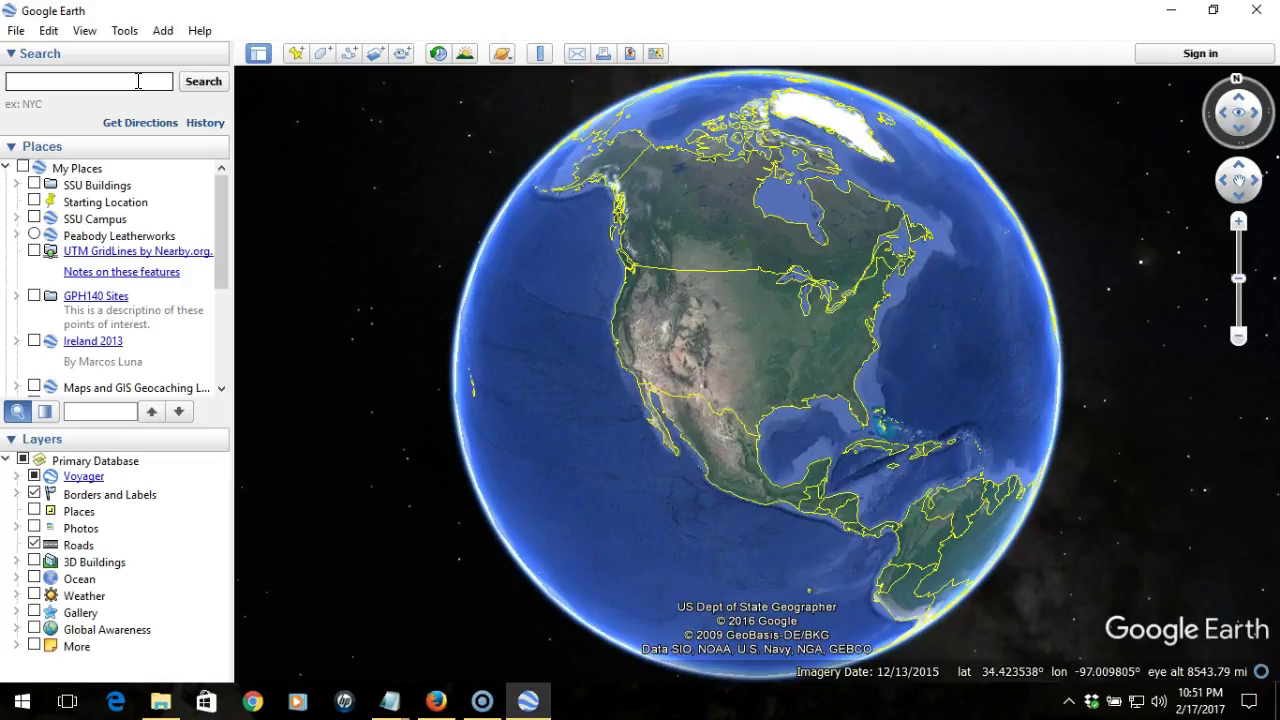
- Search for the location at the decimal-degree coordinates 38.897676 -77.036530
type("38.")
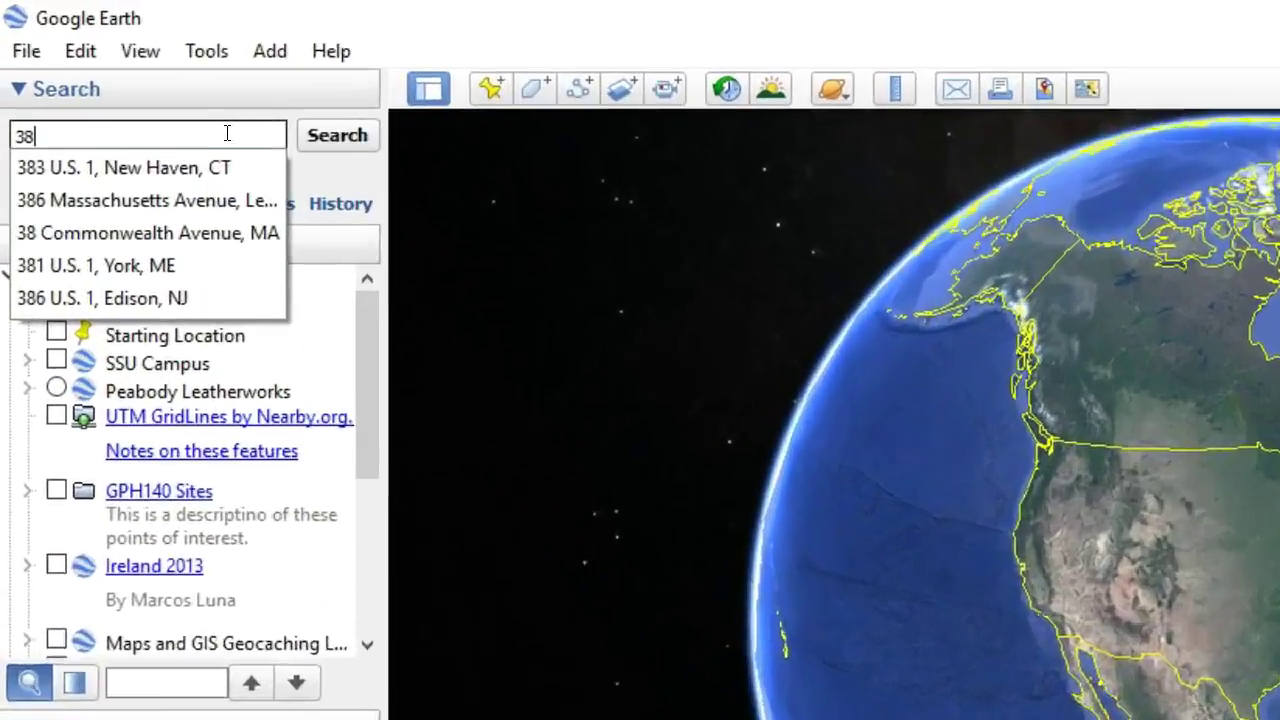
type("897")
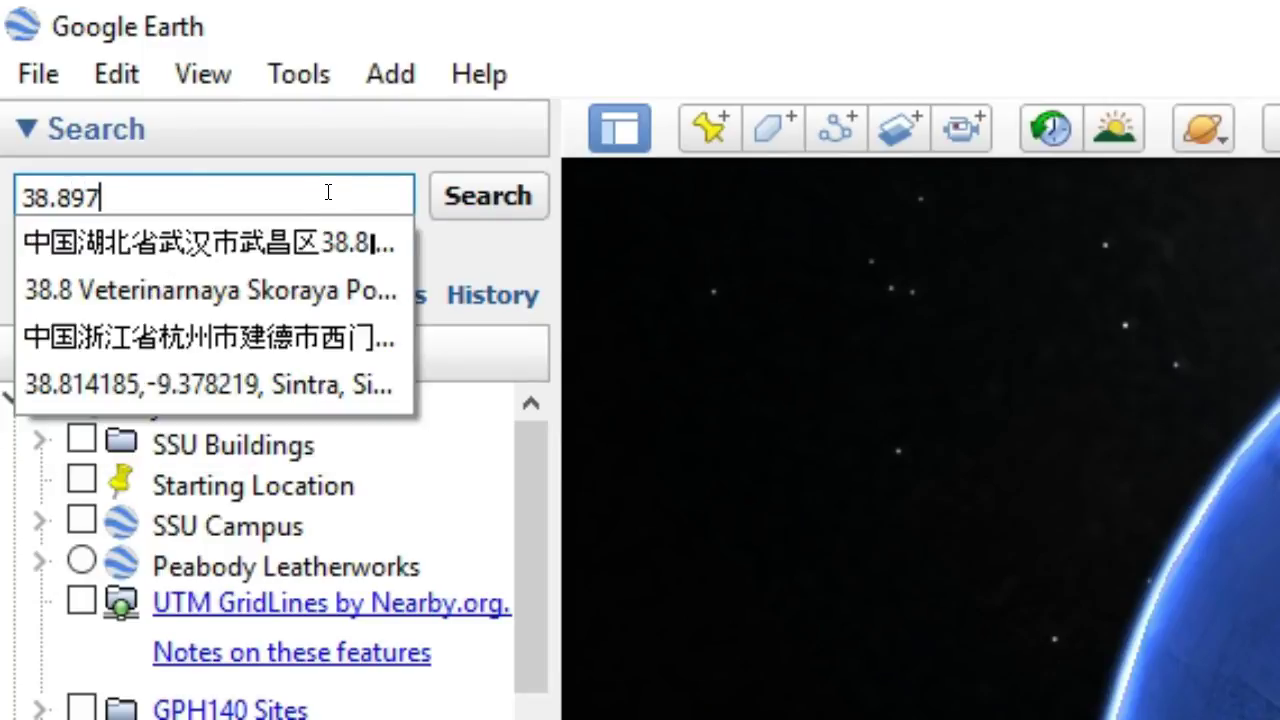
type("676 ")
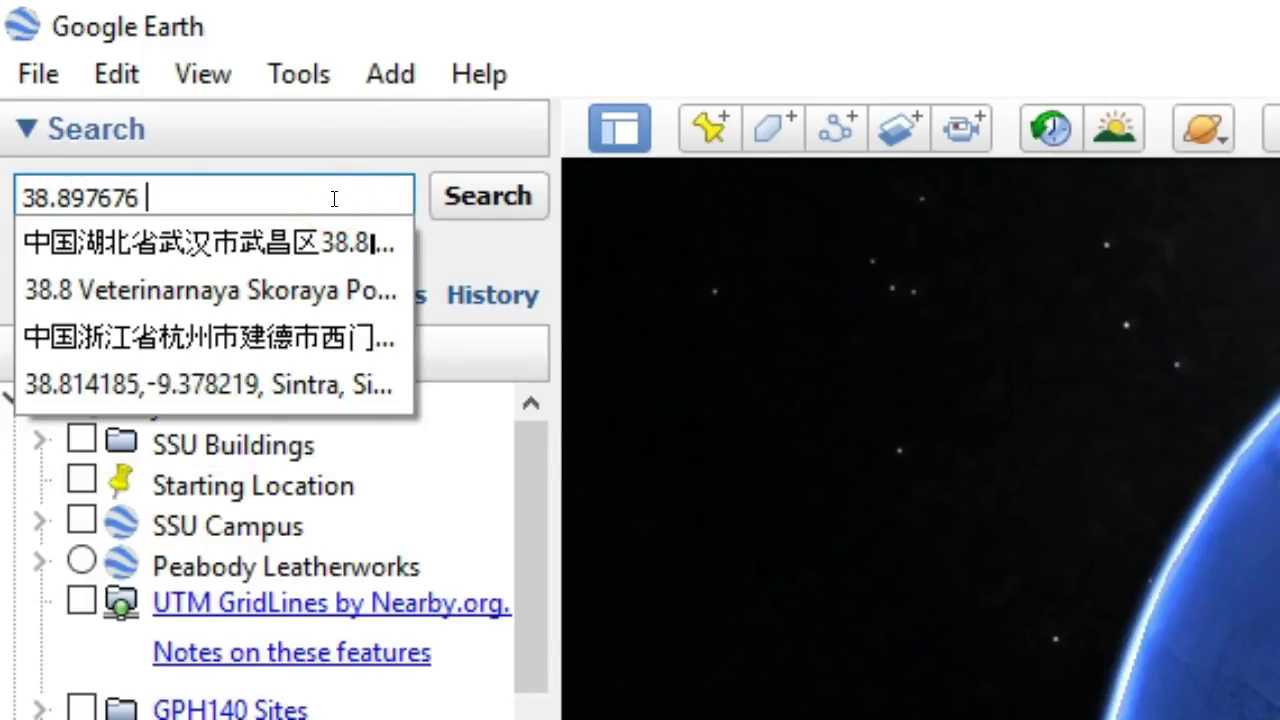
type("-77.03")
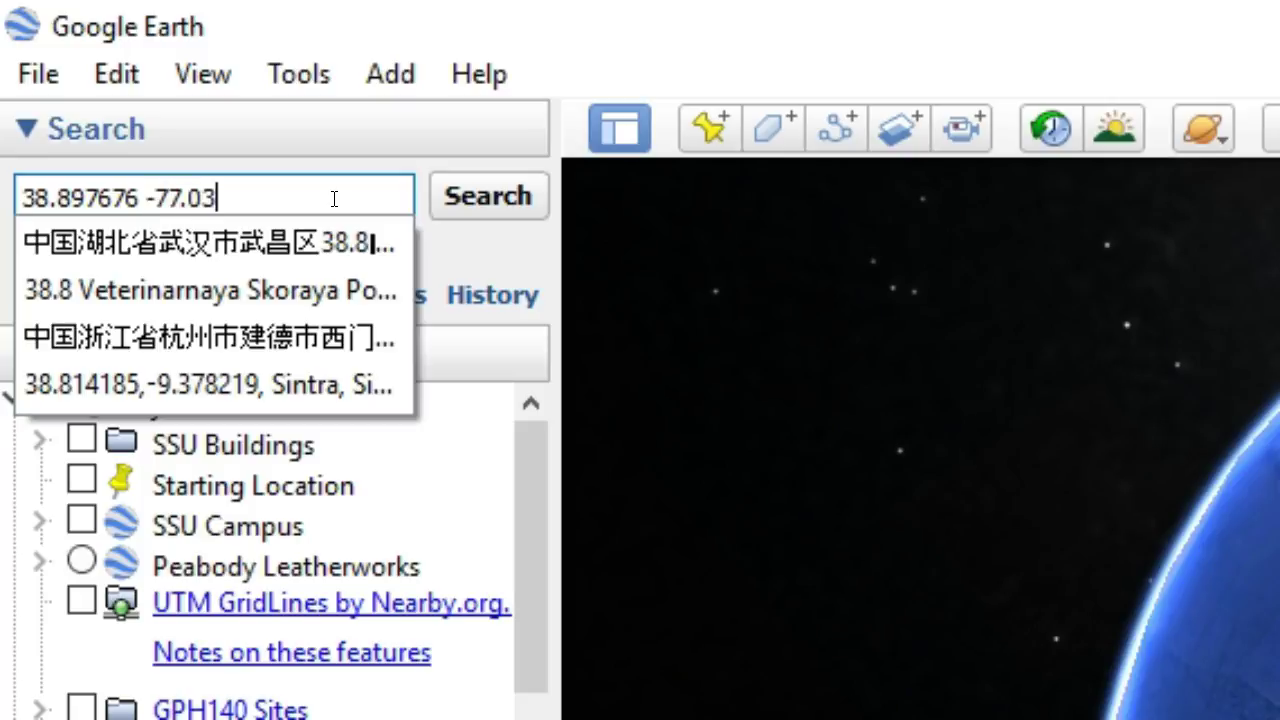
type("6530")
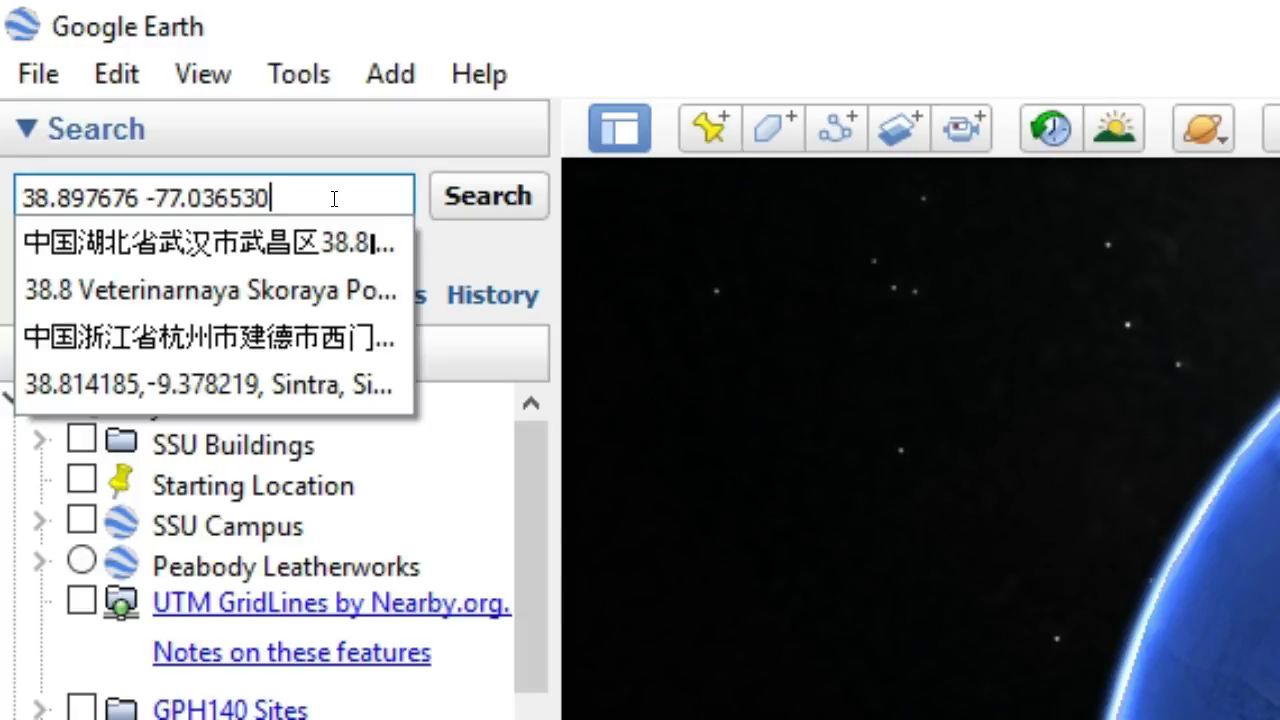
left_click(490, 202)
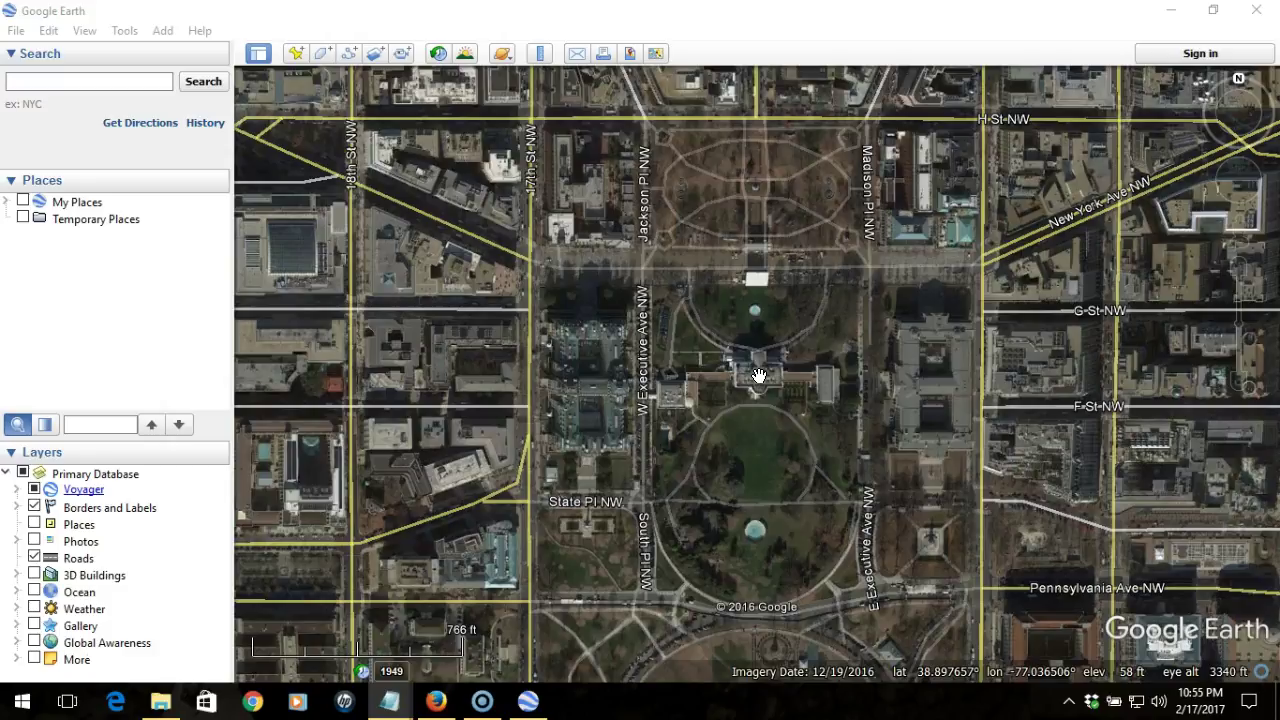
- Set the latitude/longitude display to Degrees, Minutes, Seconds and open a new placemark at the White House
left_click(122, 32)
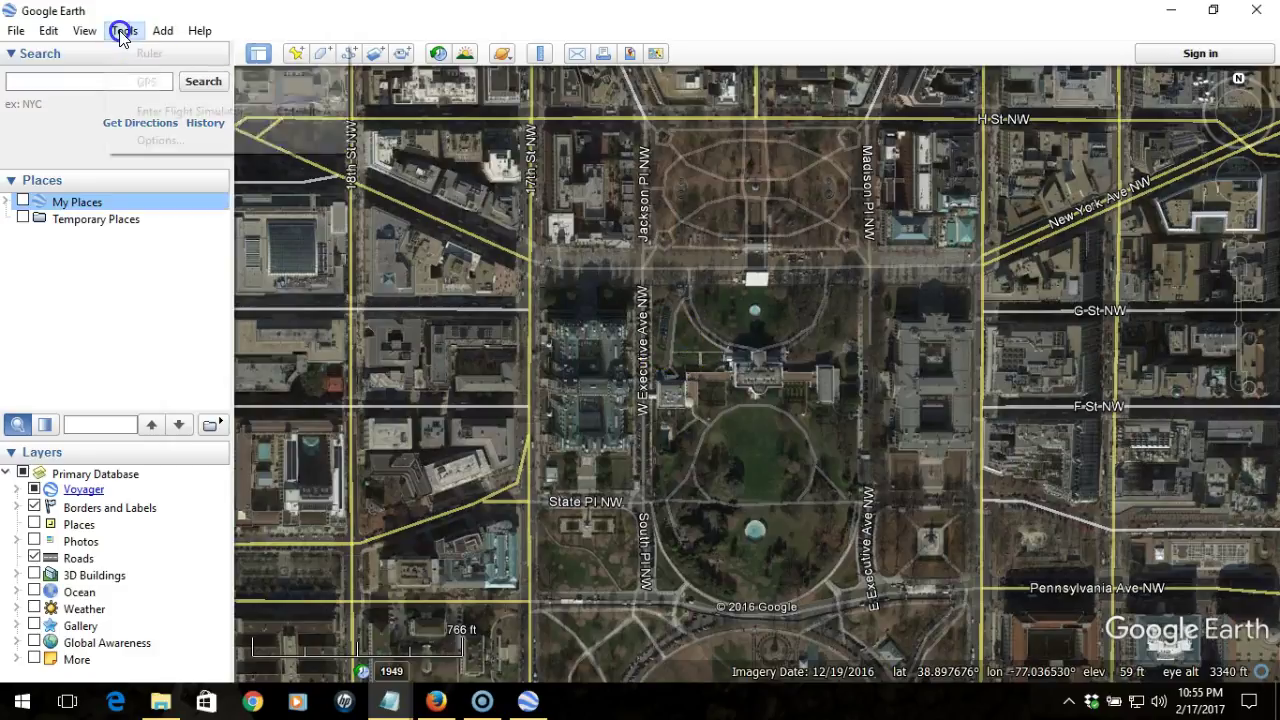
left_click(162, 141)
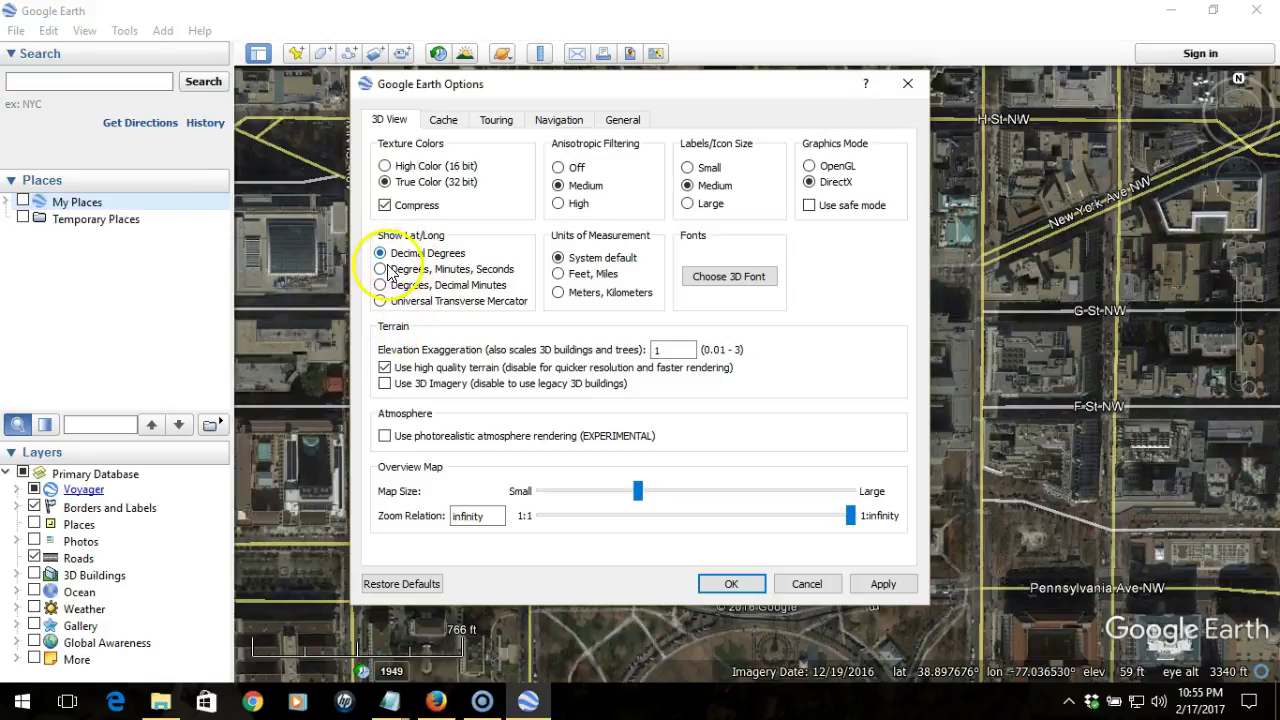
left_click(380, 269)
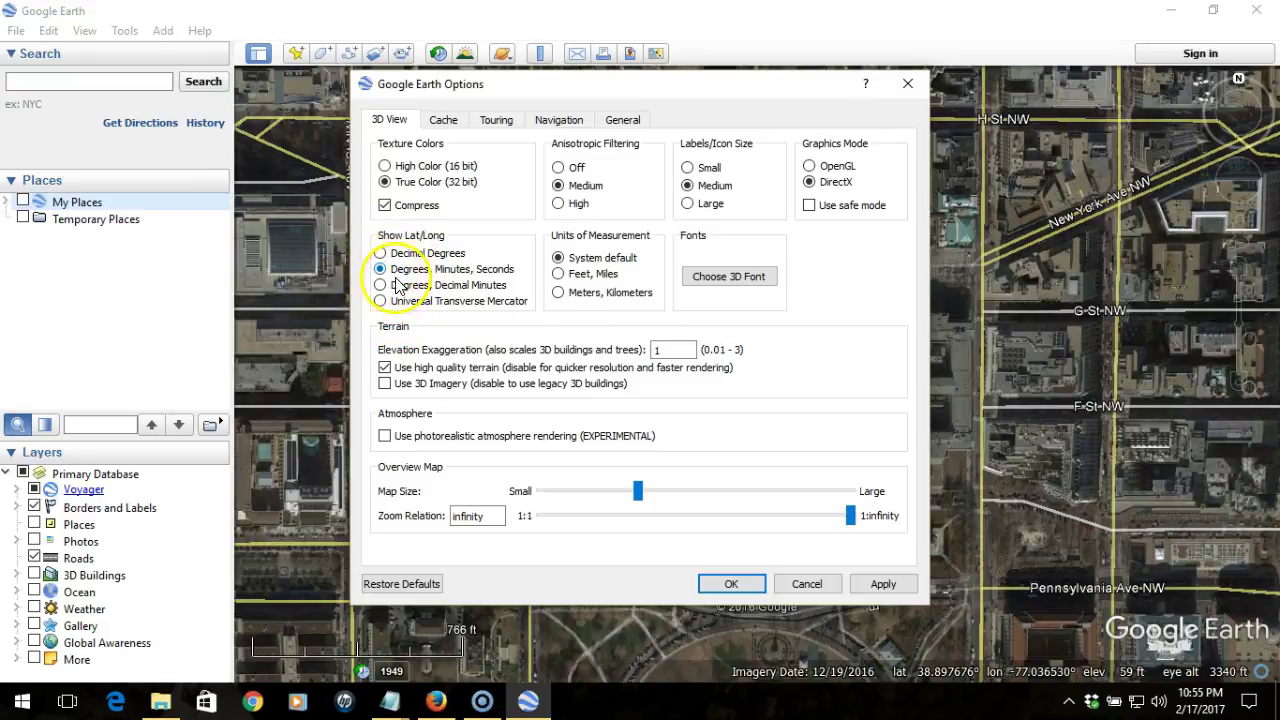
left_click(733, 585)
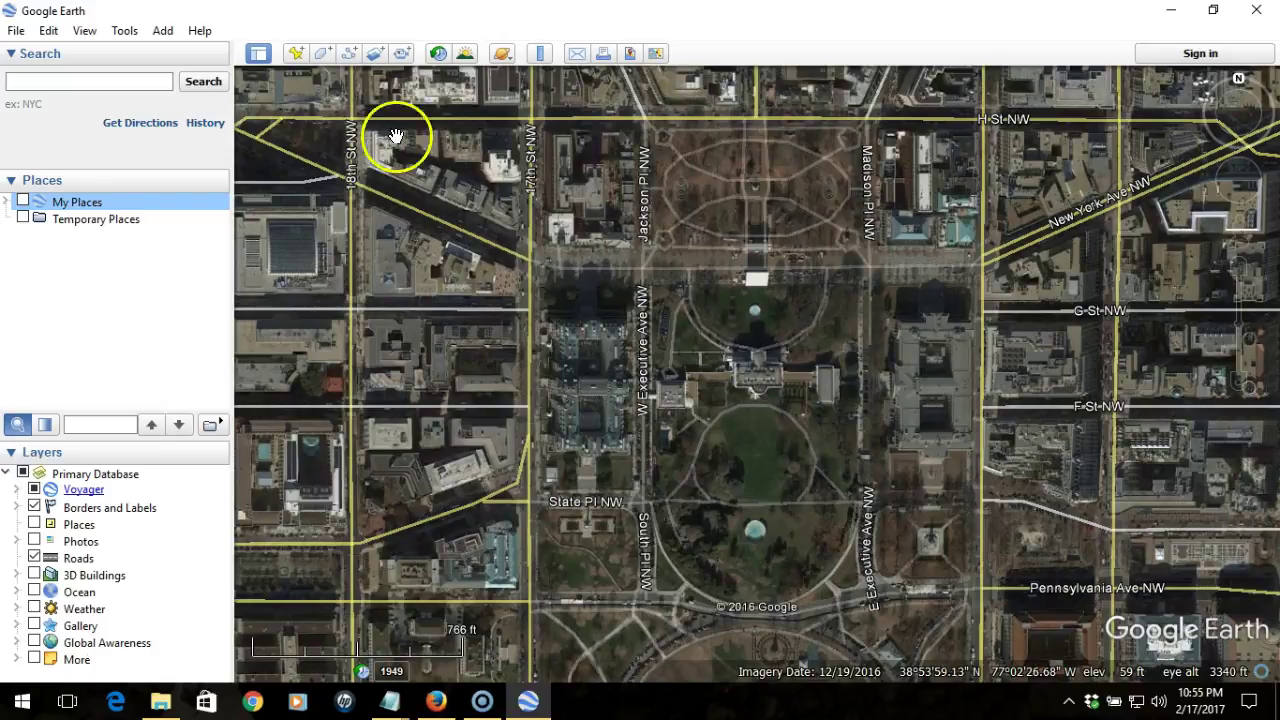
left_click(297, 54)
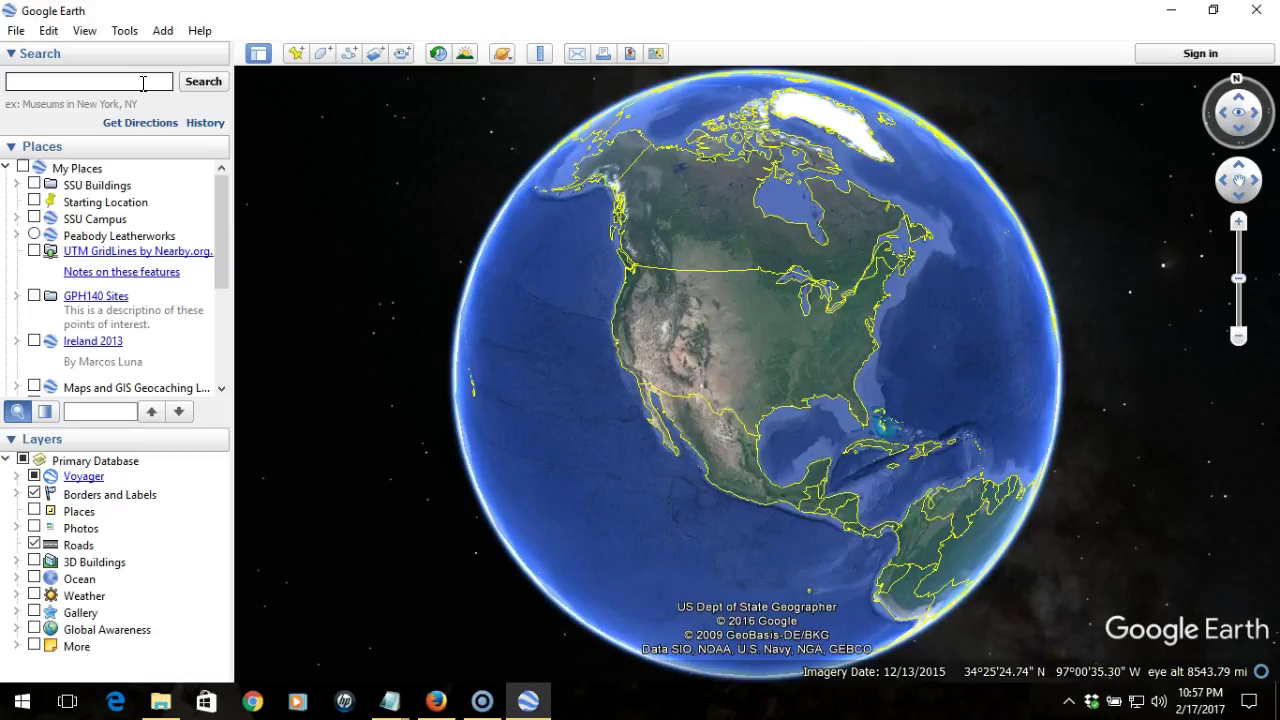
- Search for the location at the coordinates 38 53'51.63" N 77 2'11.51" W
left_click(143, 83)
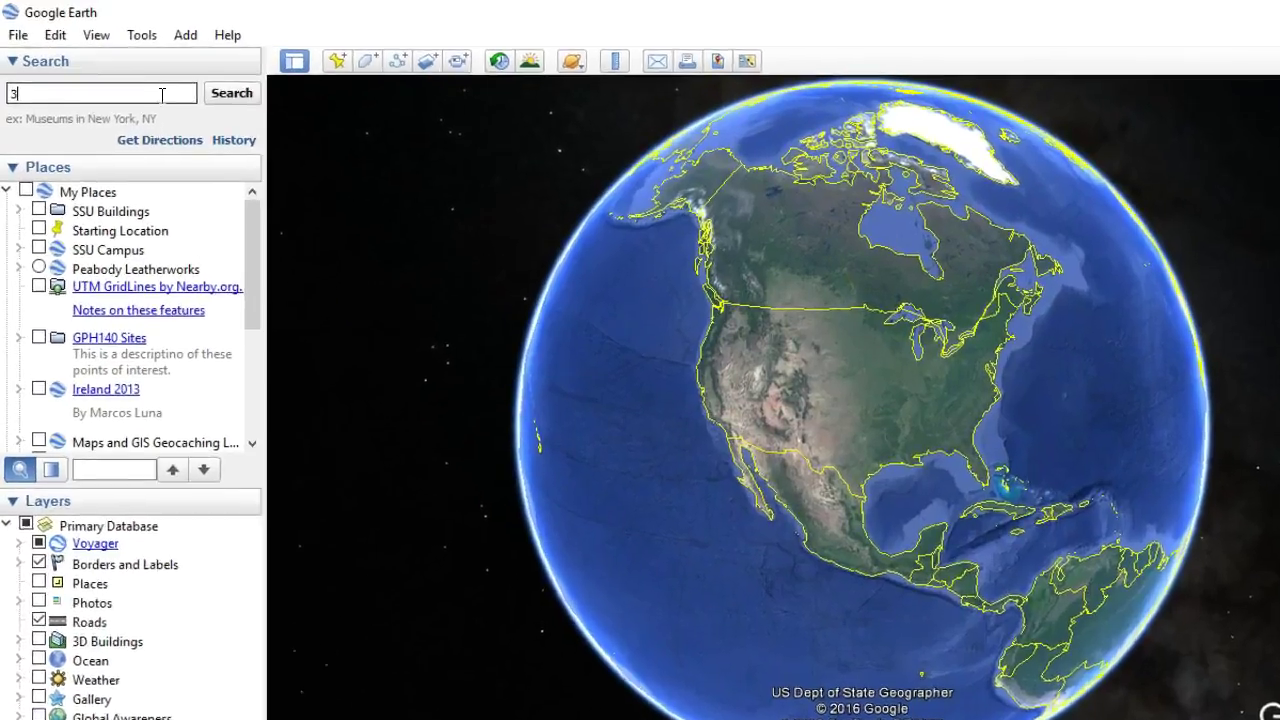
type("38")
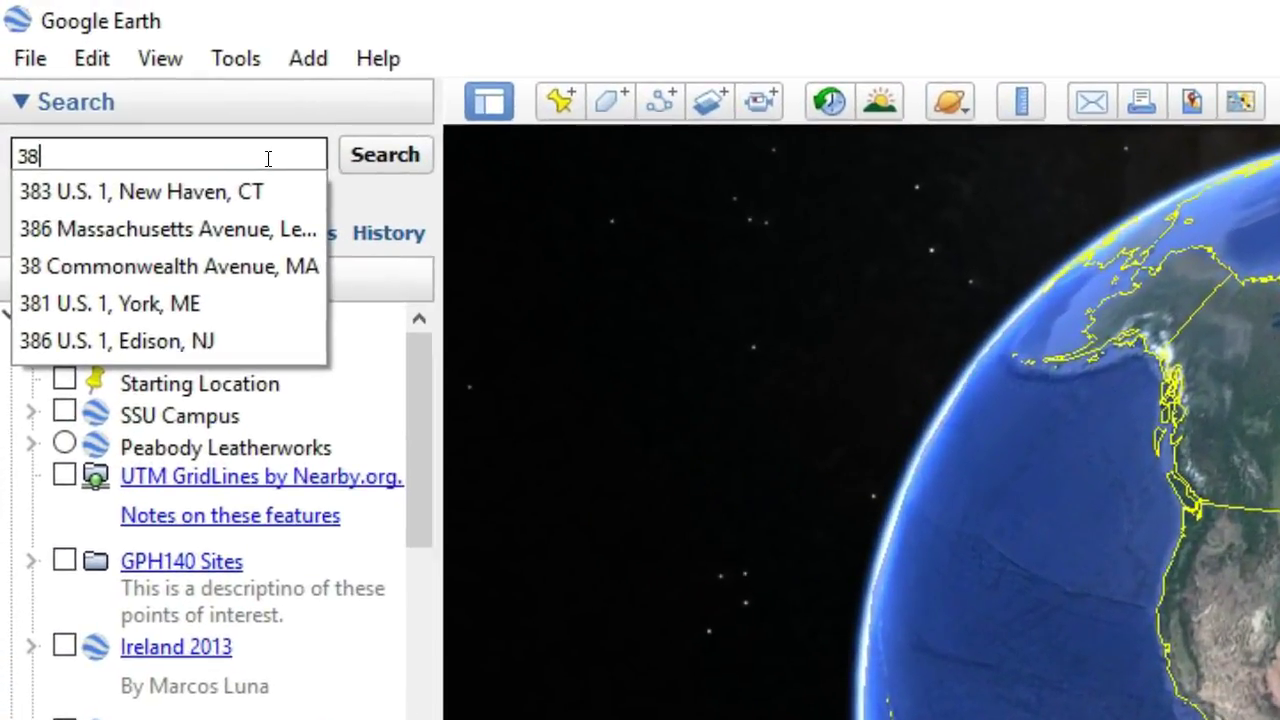
type(" 53")
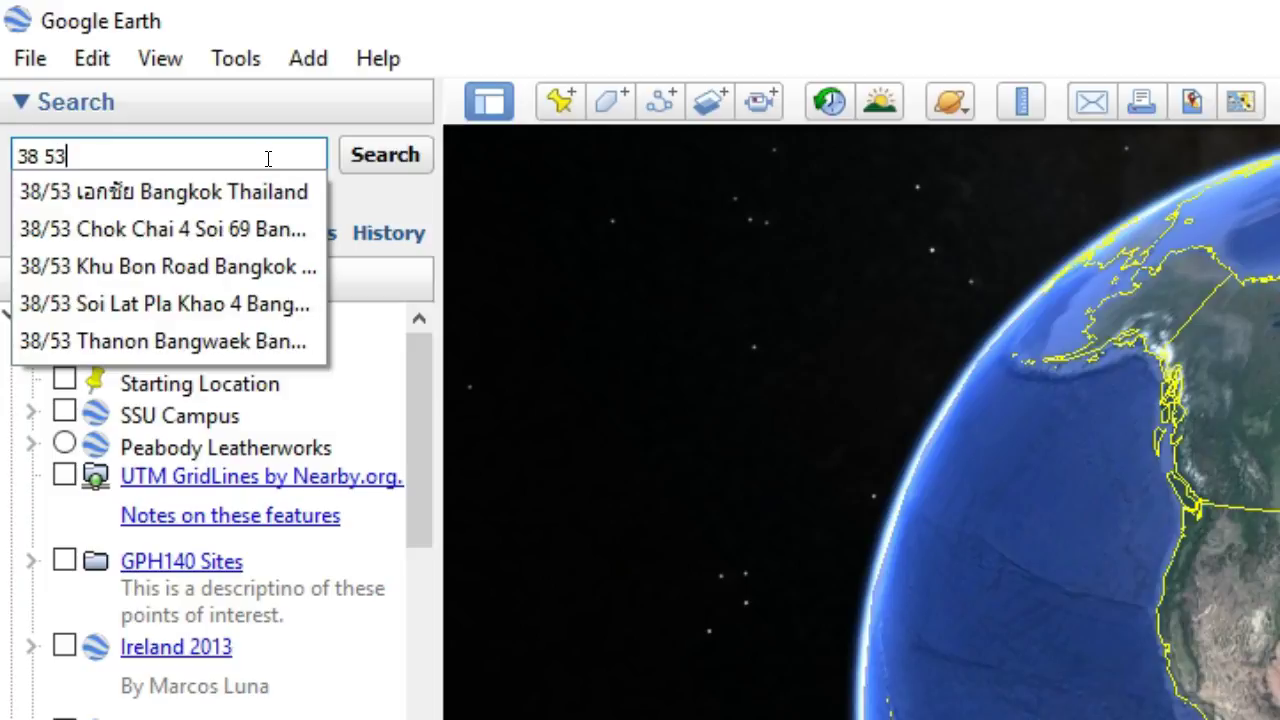
type("'51.63")
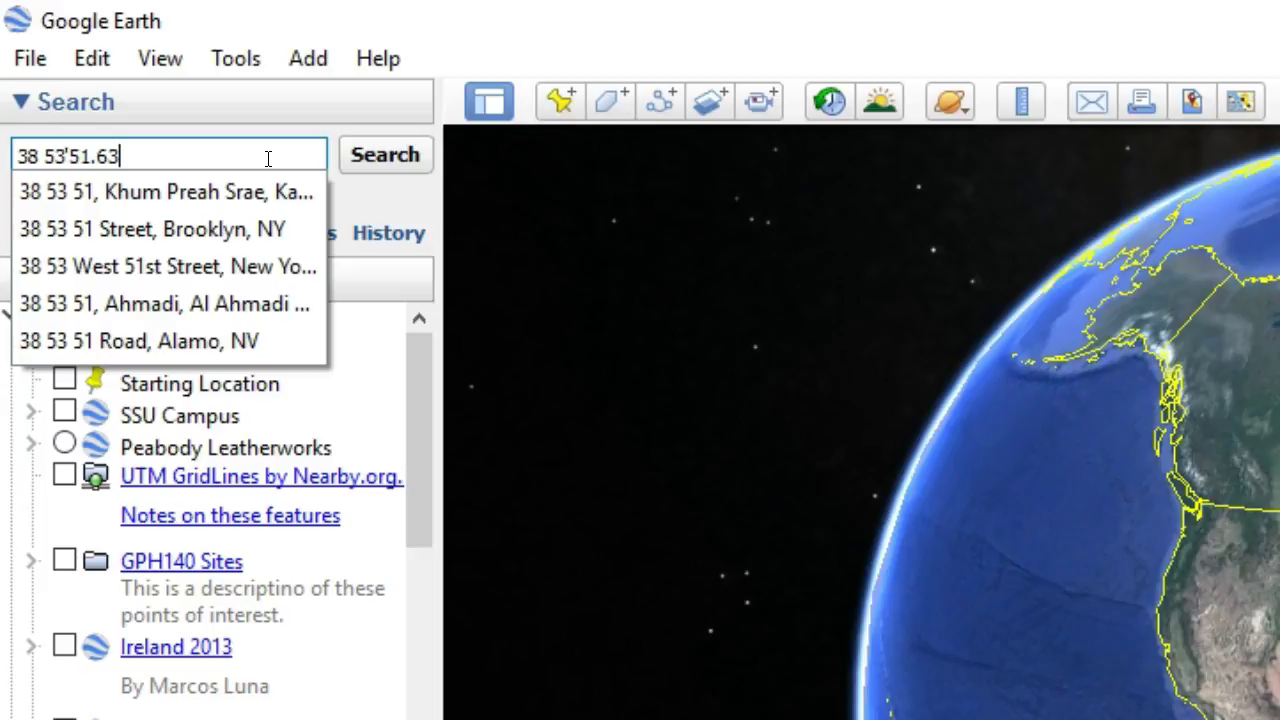
type("\" N 77 2'")
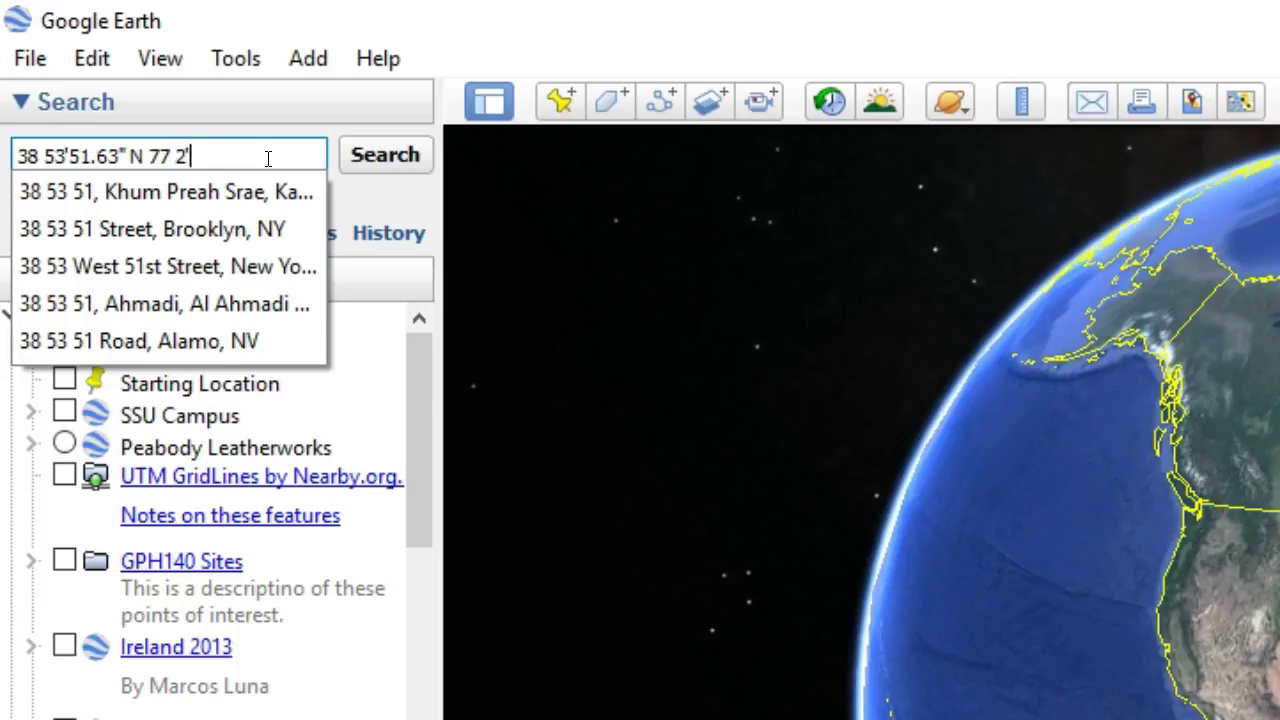
type("11.51\" W")
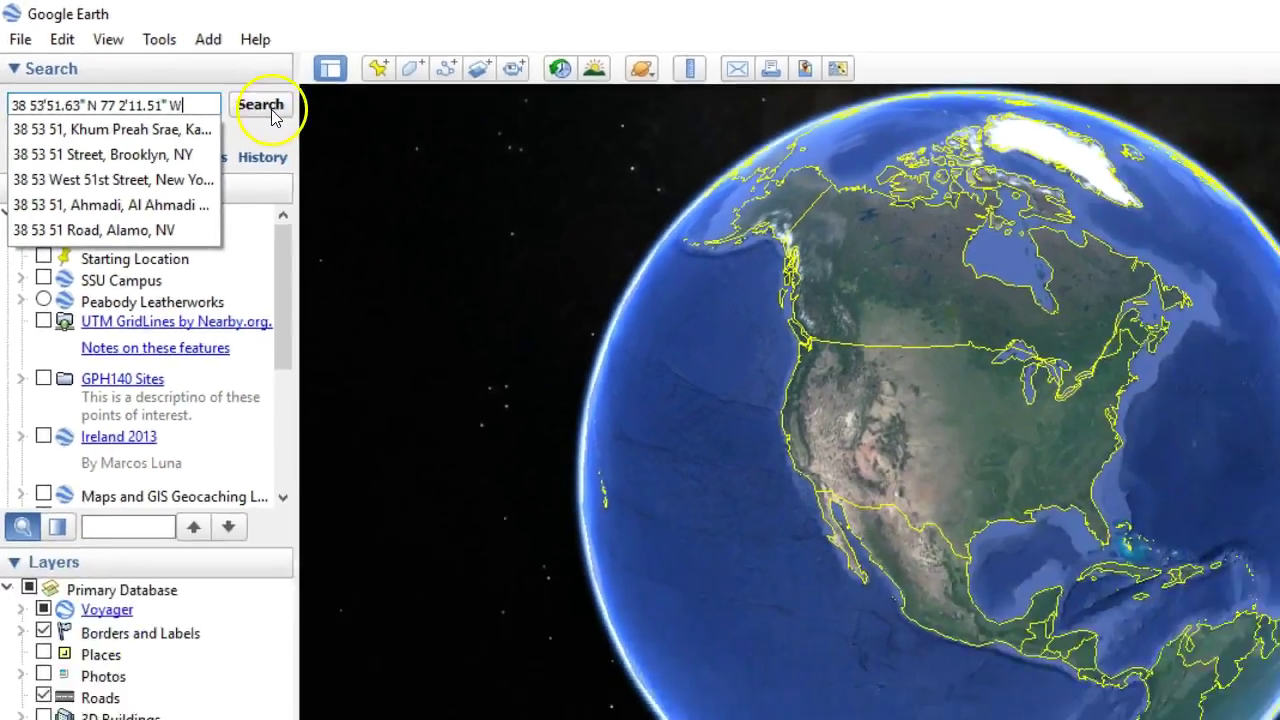
left_click(385, 157)
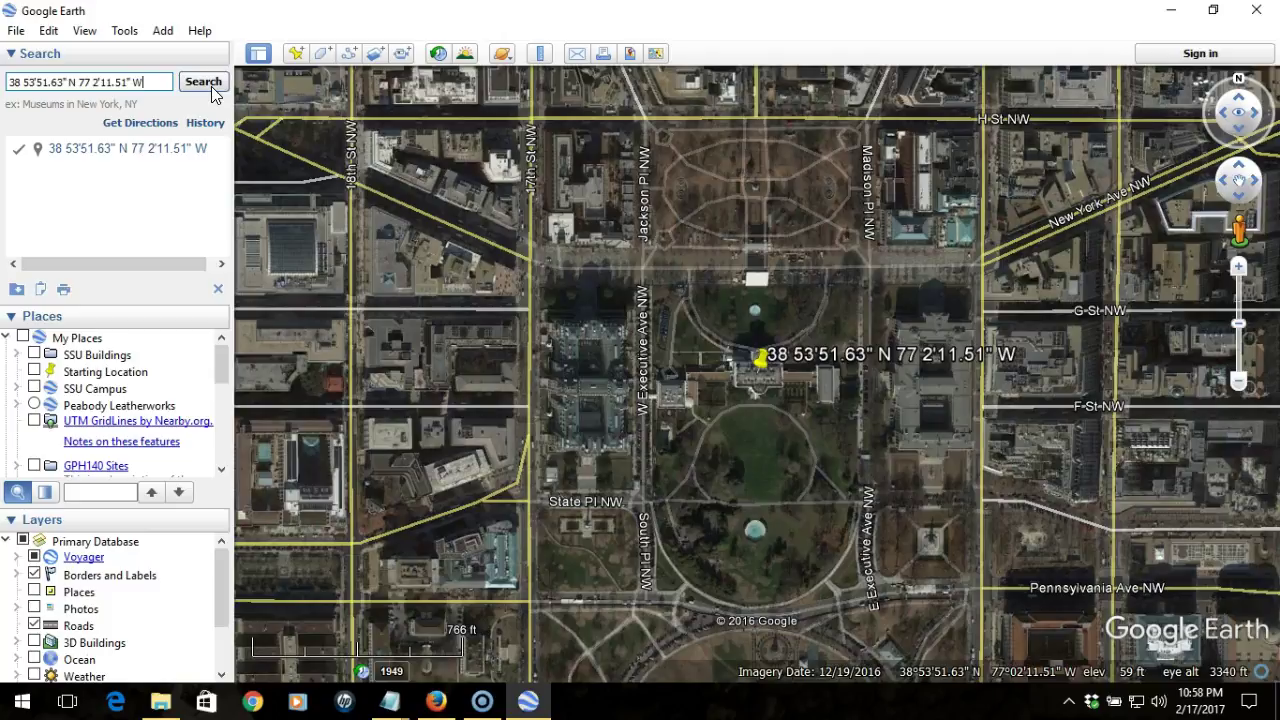
left_click(749, 343)
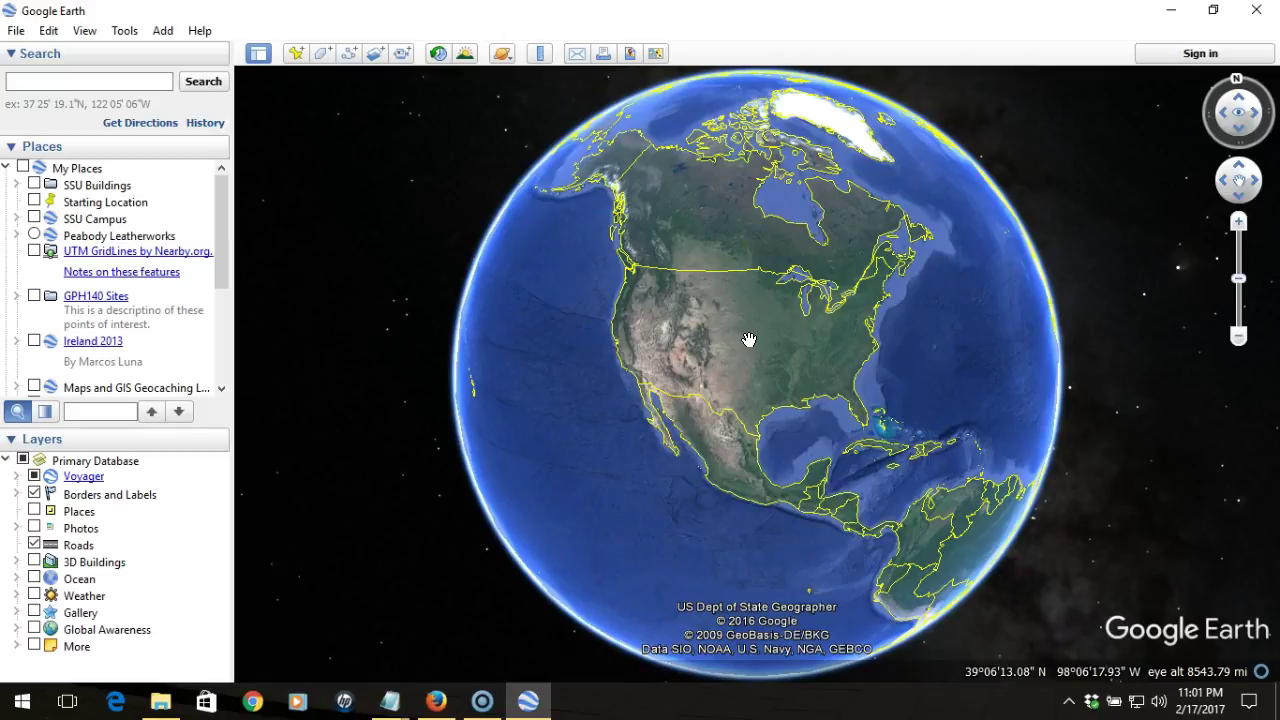
left_click(484, 385)
left_click(547, 366)
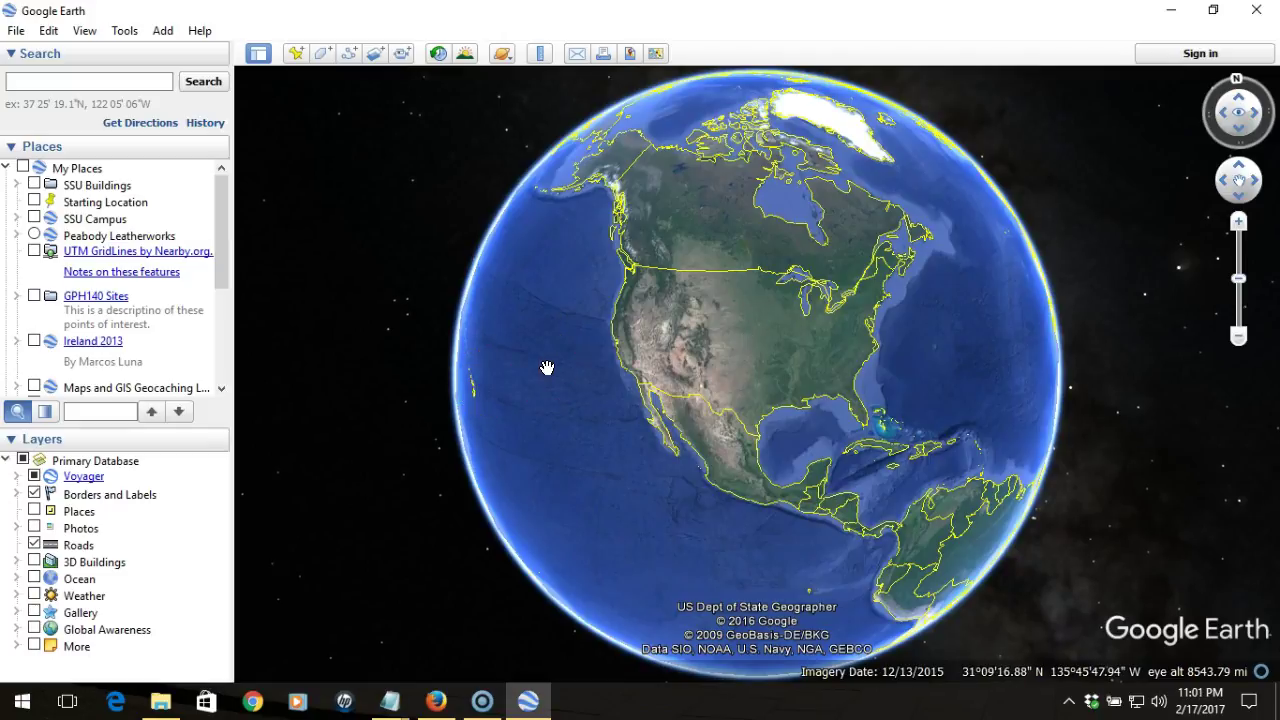
- Set the coordinate display to Universal Transverse Mercator and show the grid over the globe
left_click(124, 31)
left_click(172, 141)
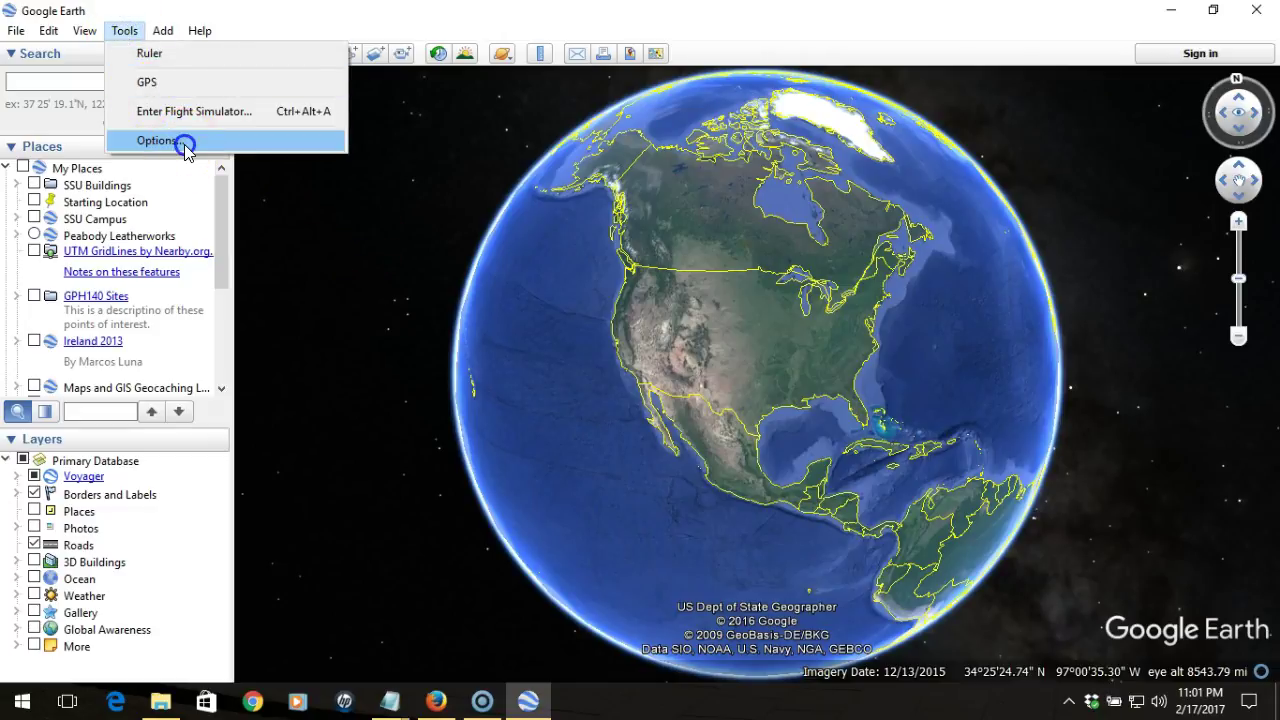
left_click(380, 301)
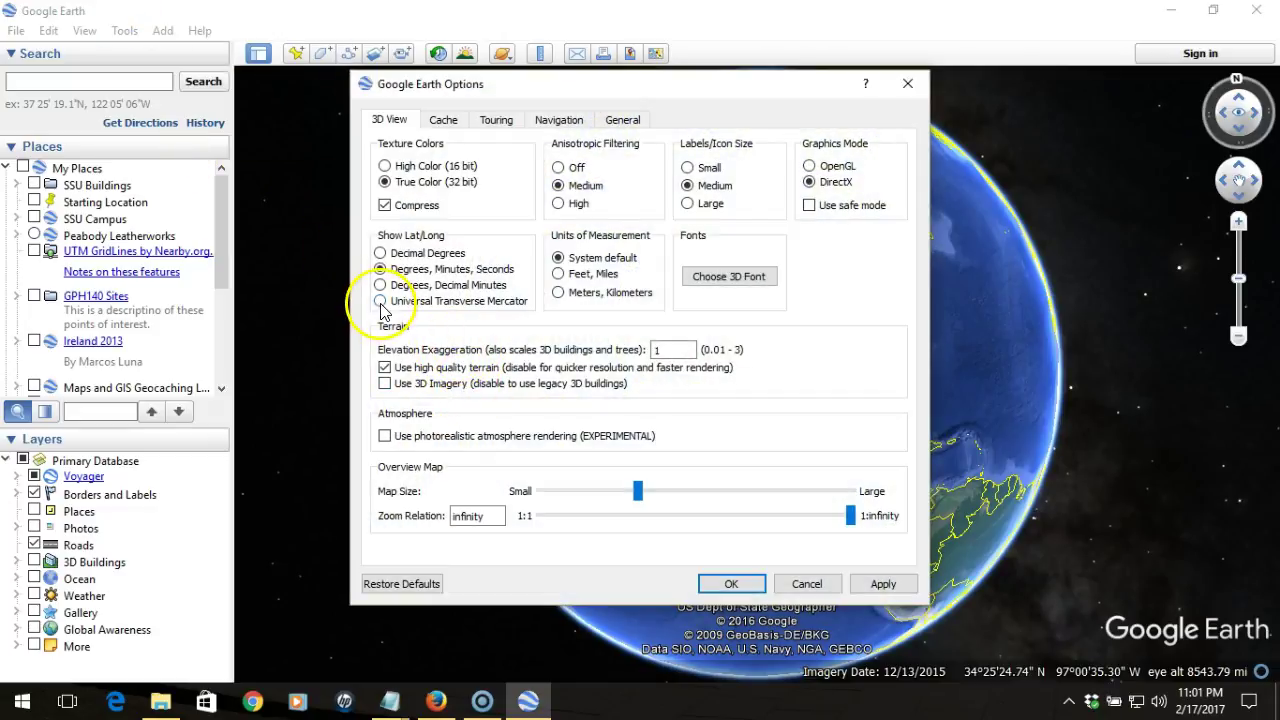
left_click(731, 585)
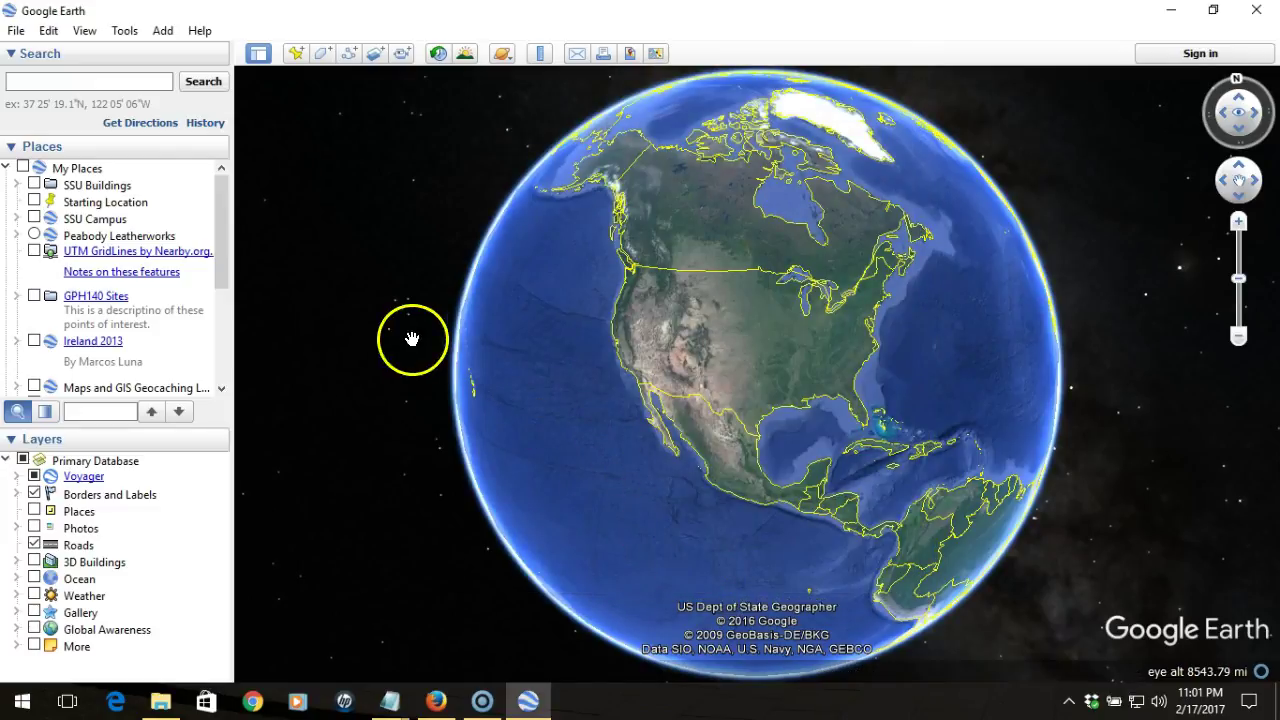
left_click(84, 30)
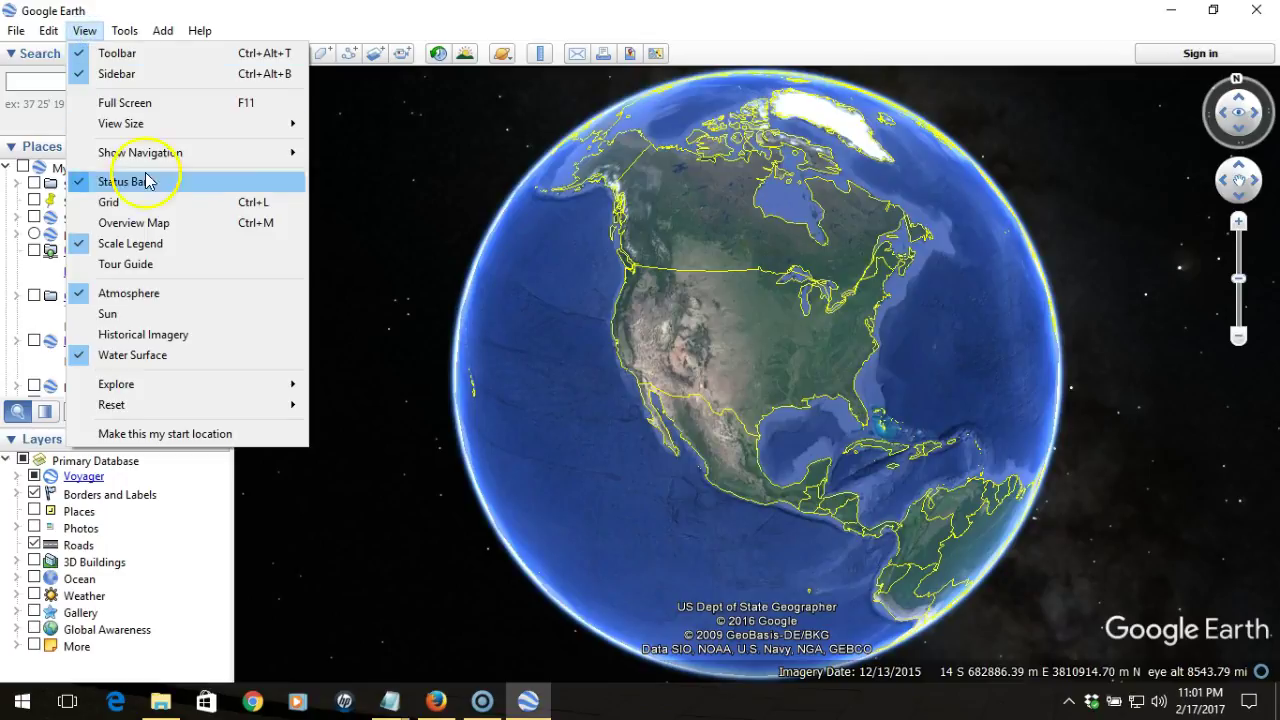
left_click(150, 206)
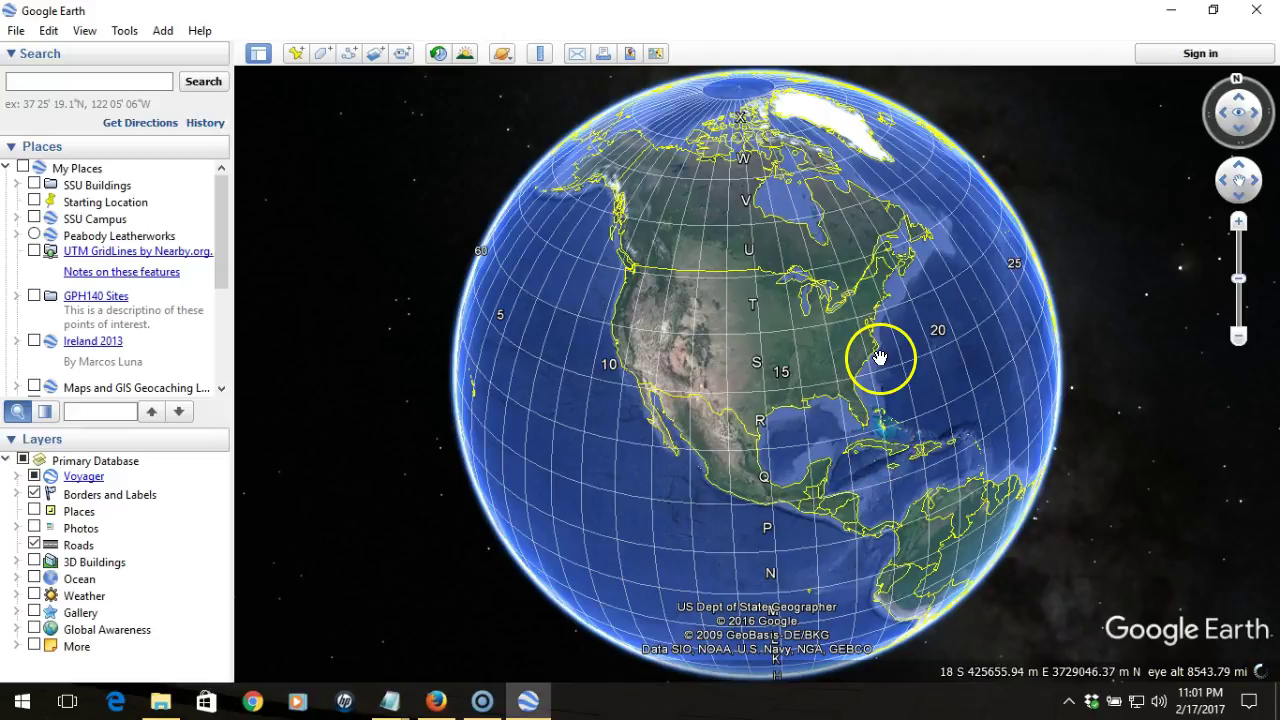
- Examine the UTM grid zone numbers and latitude band letters along the US East Coast, around zone 19 S in the Atlantic
scroll(878, 358, "up", 1)
double_click(946, 126)
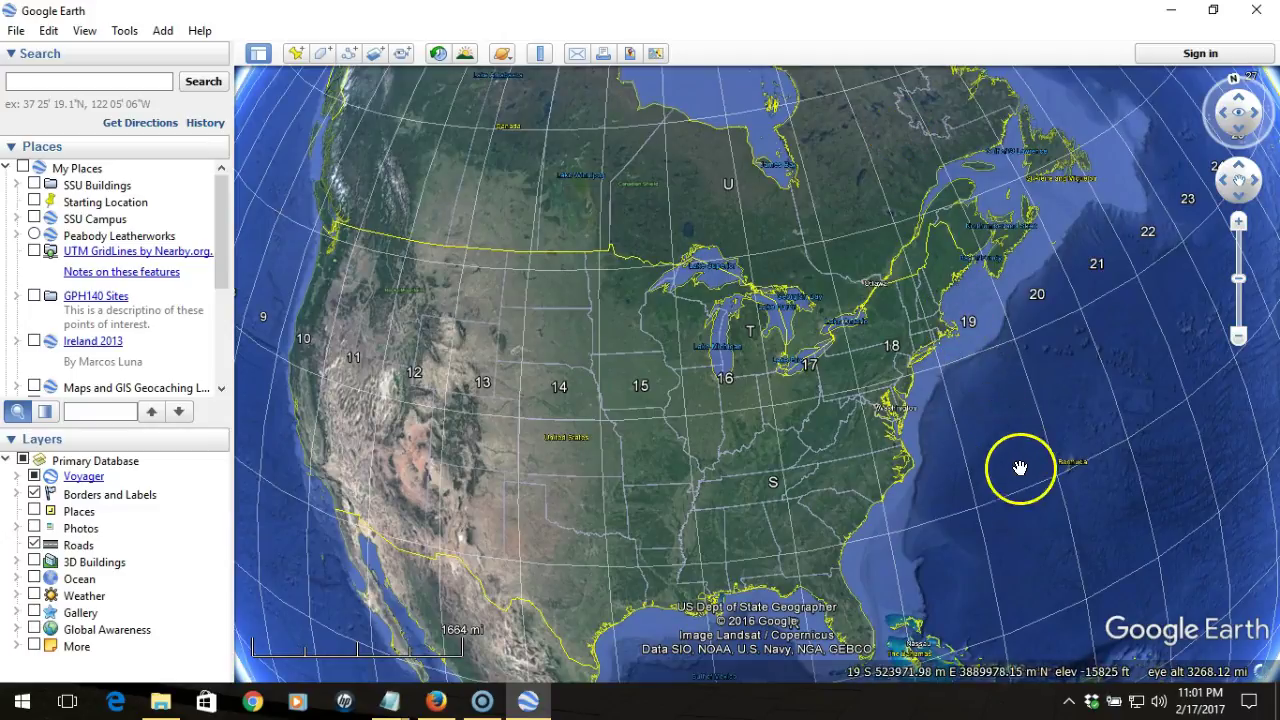
scroll(991, 394, "up", 3)
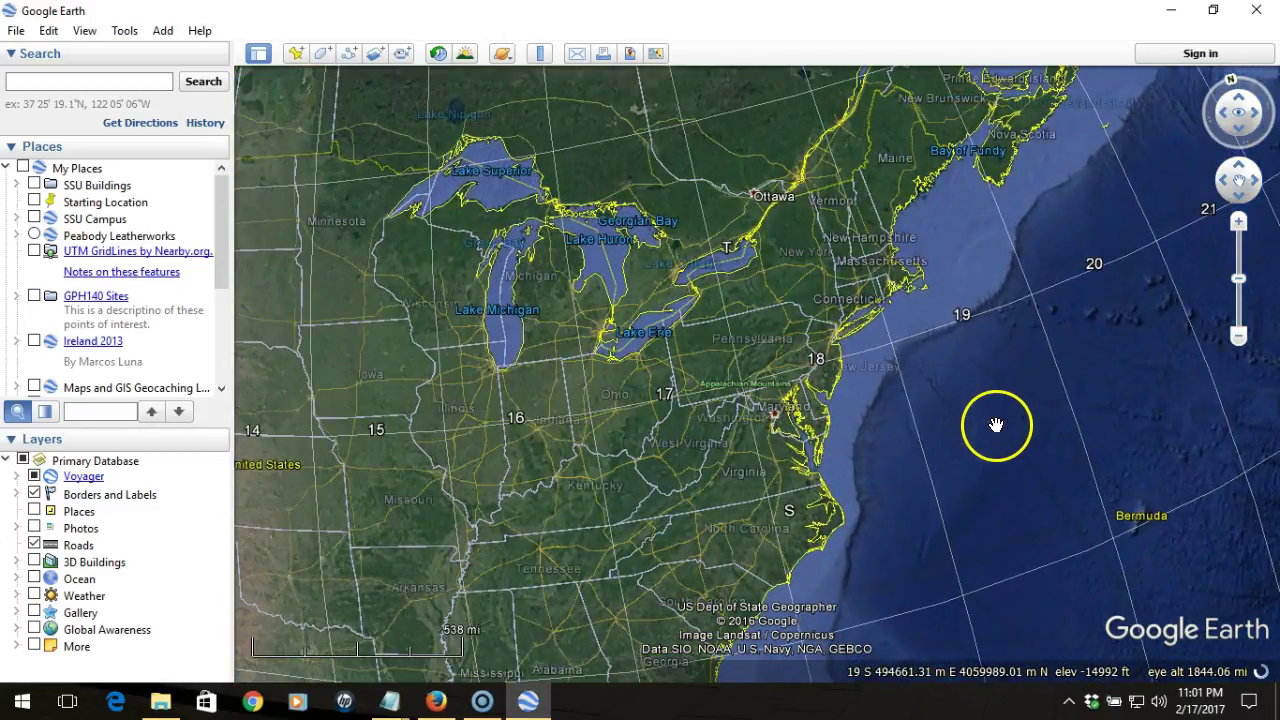
left_click_drag(915, 594, 757, 600)
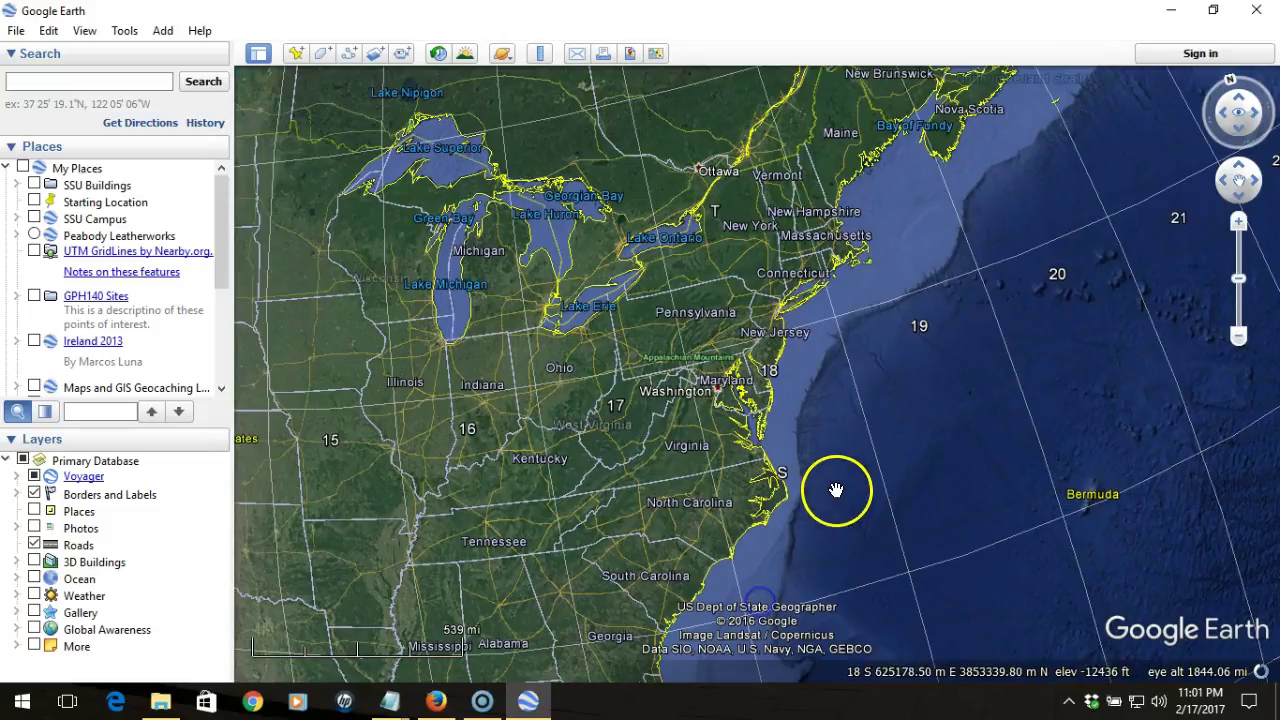
left_click_drag(795, 487, 611, 477)
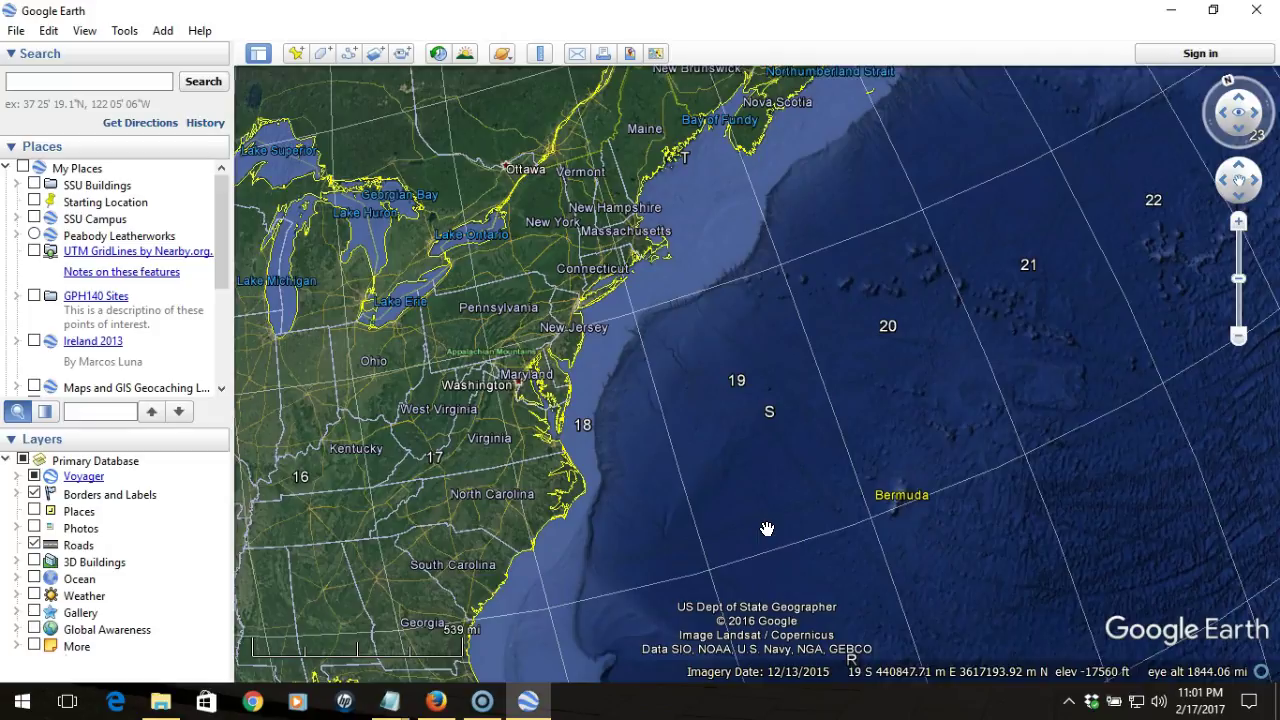
left_click(710, 536)
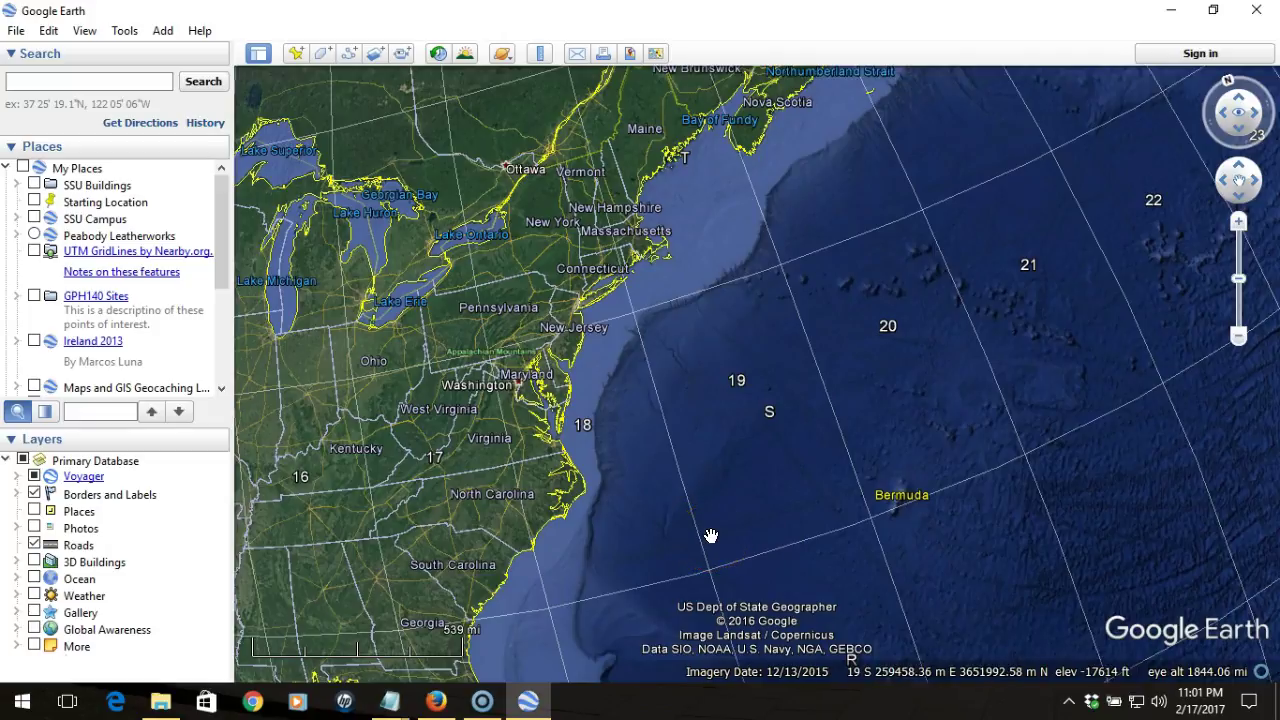
left_click(766, 511)
left_click(764, 481)
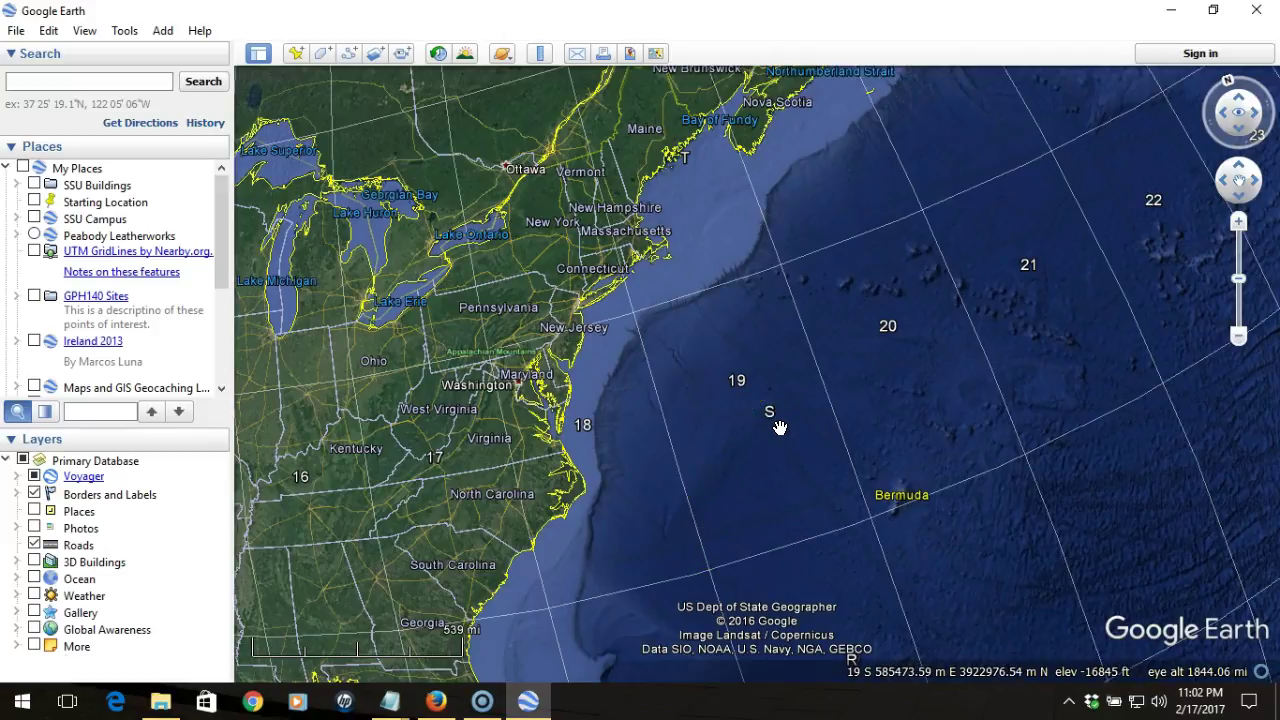
- Locate the White House in the aerial view and open a new placemark there to read its UTM coordinates
left_click(758, 375)
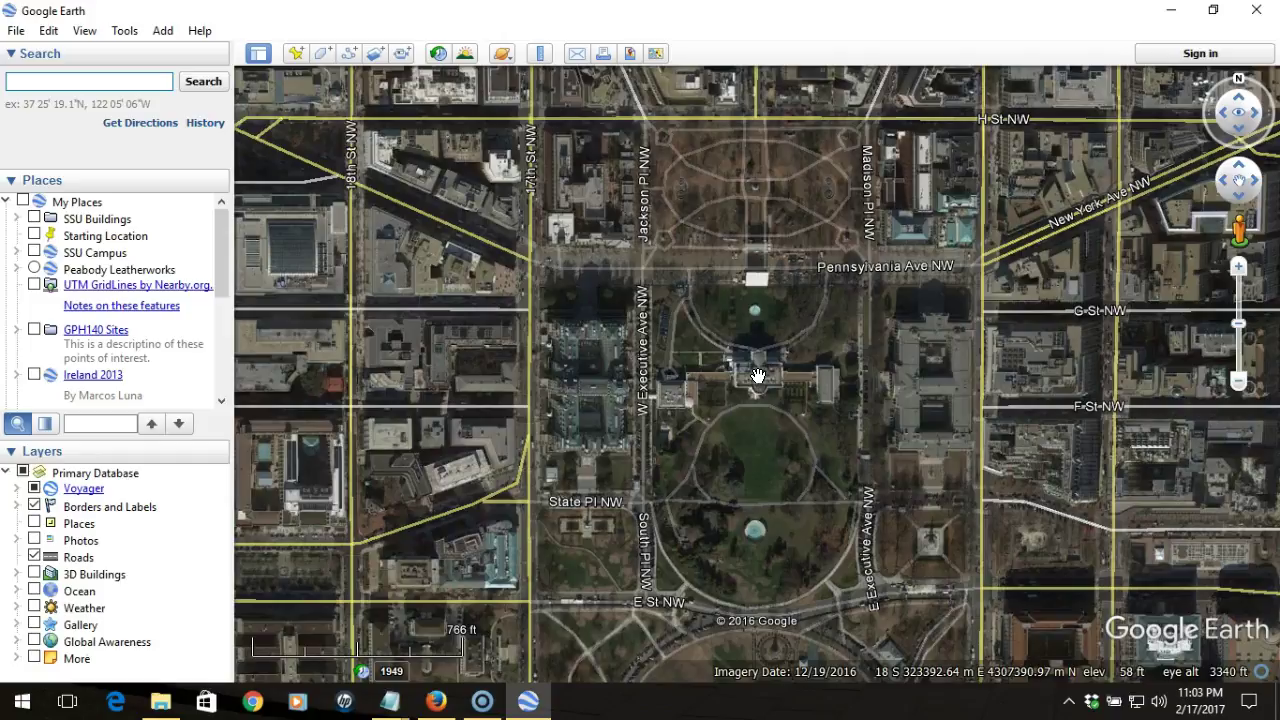
left_click(299, 55)
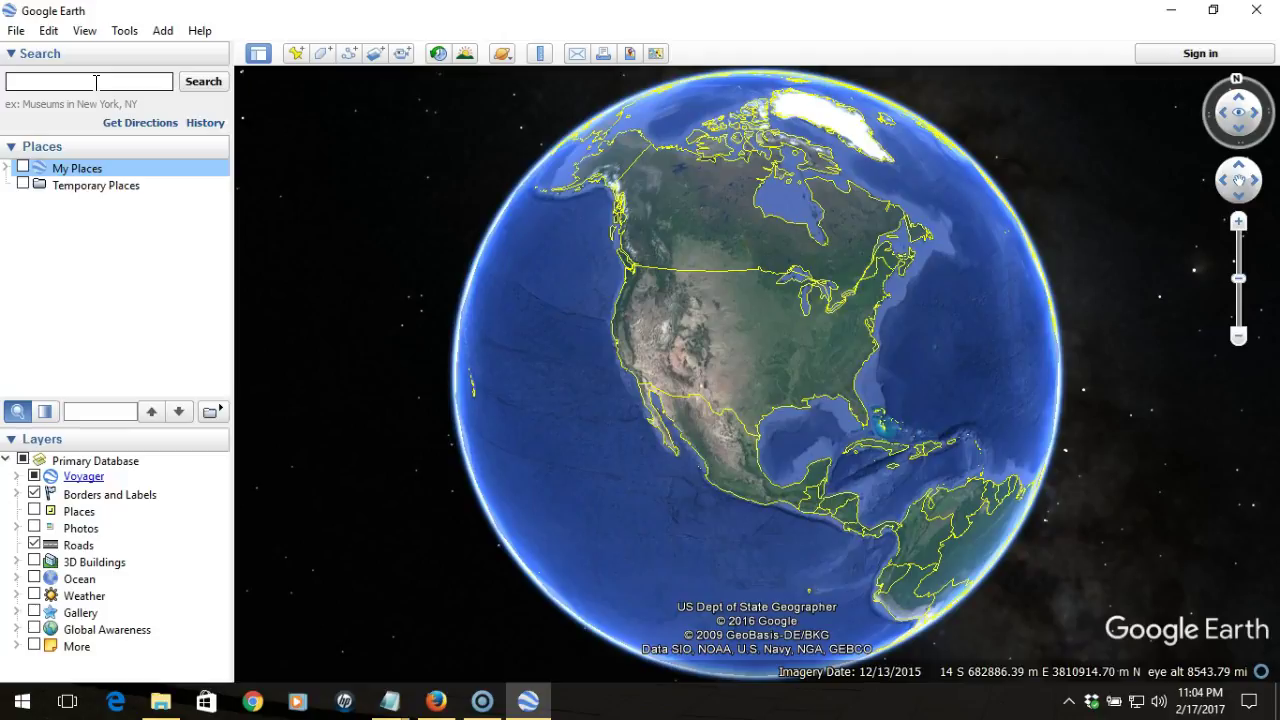
- Search for the location at the UTM coordinates 18S 323391.58 4307392.92
left_click(96, 82)
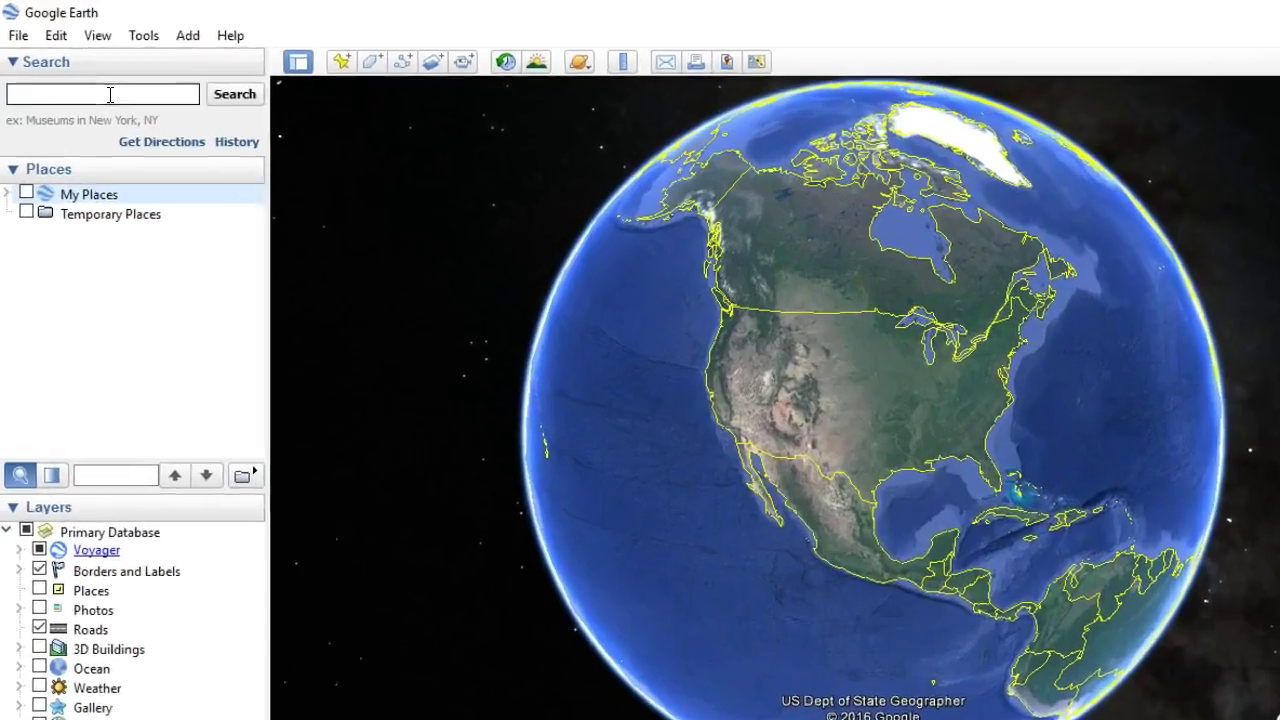
type("18")
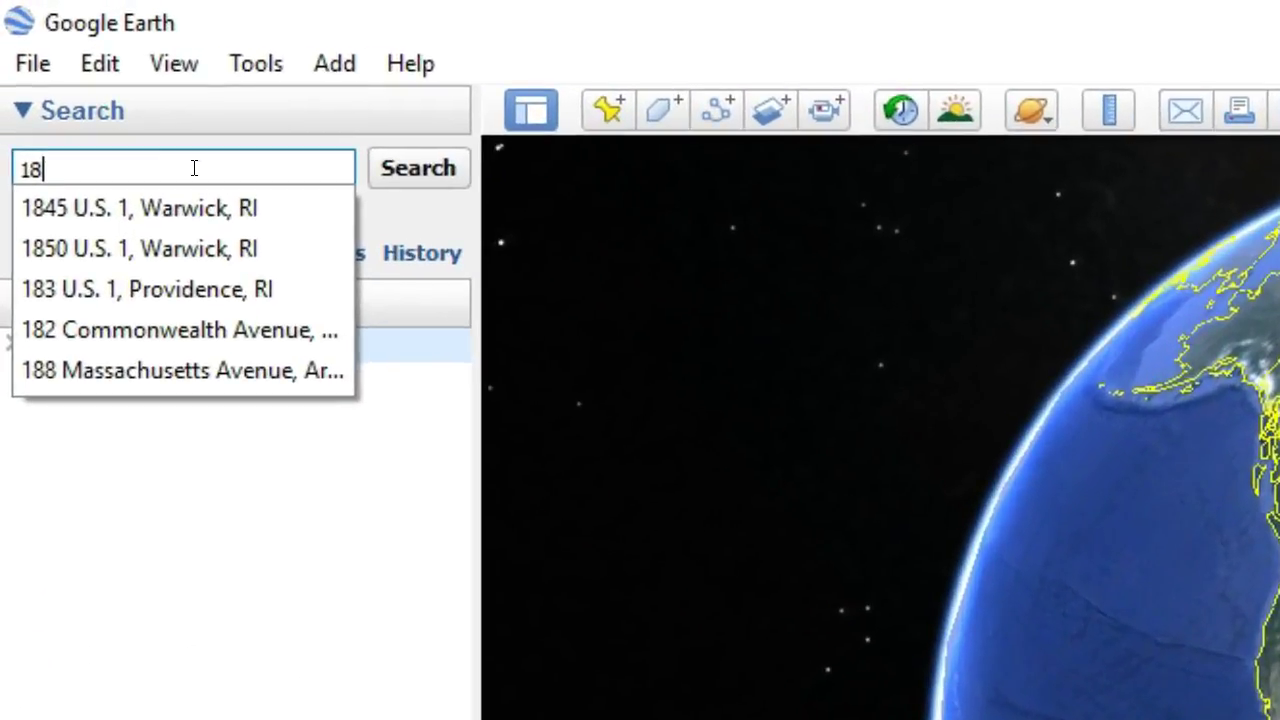
type("S")
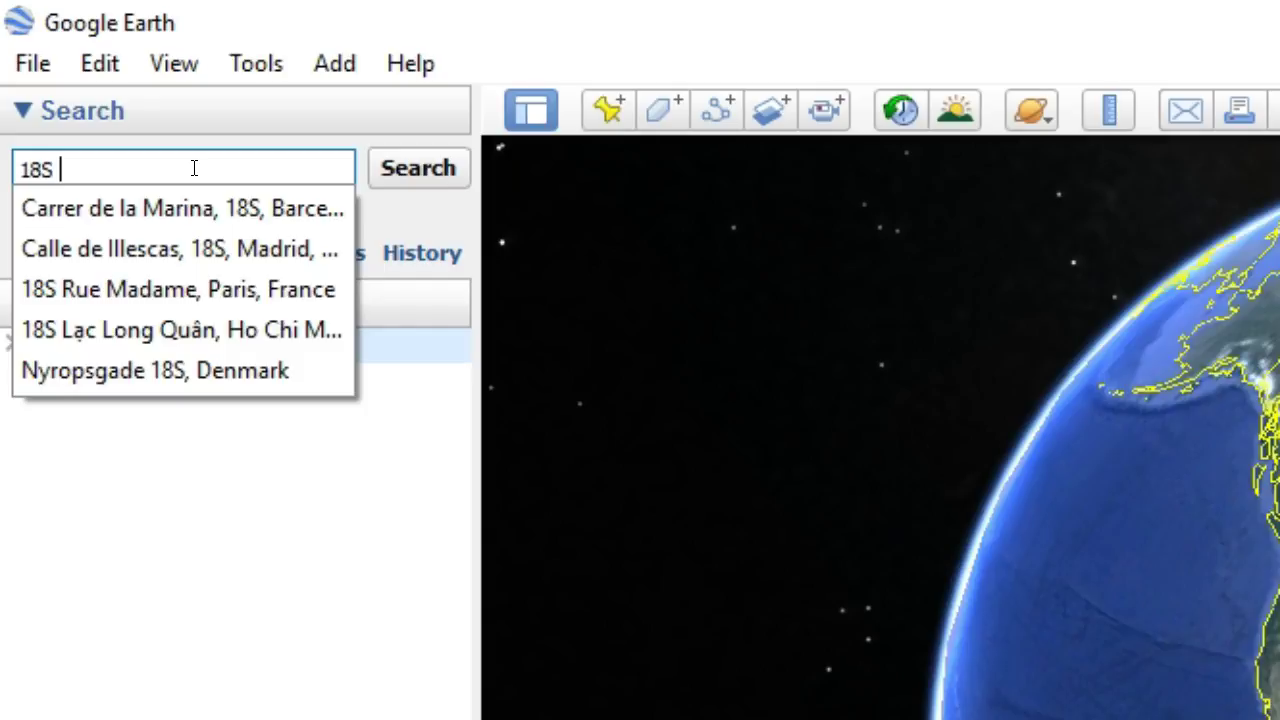
type(" 323391.")
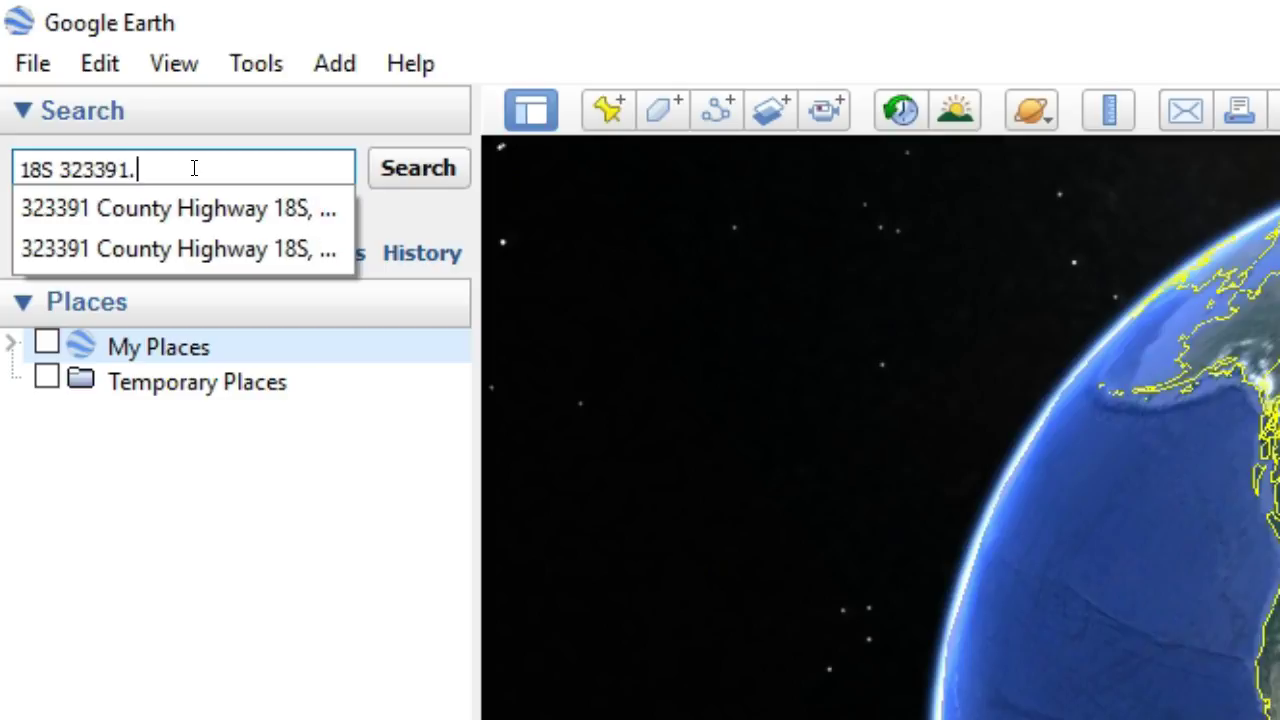
type("58 4307392.92")
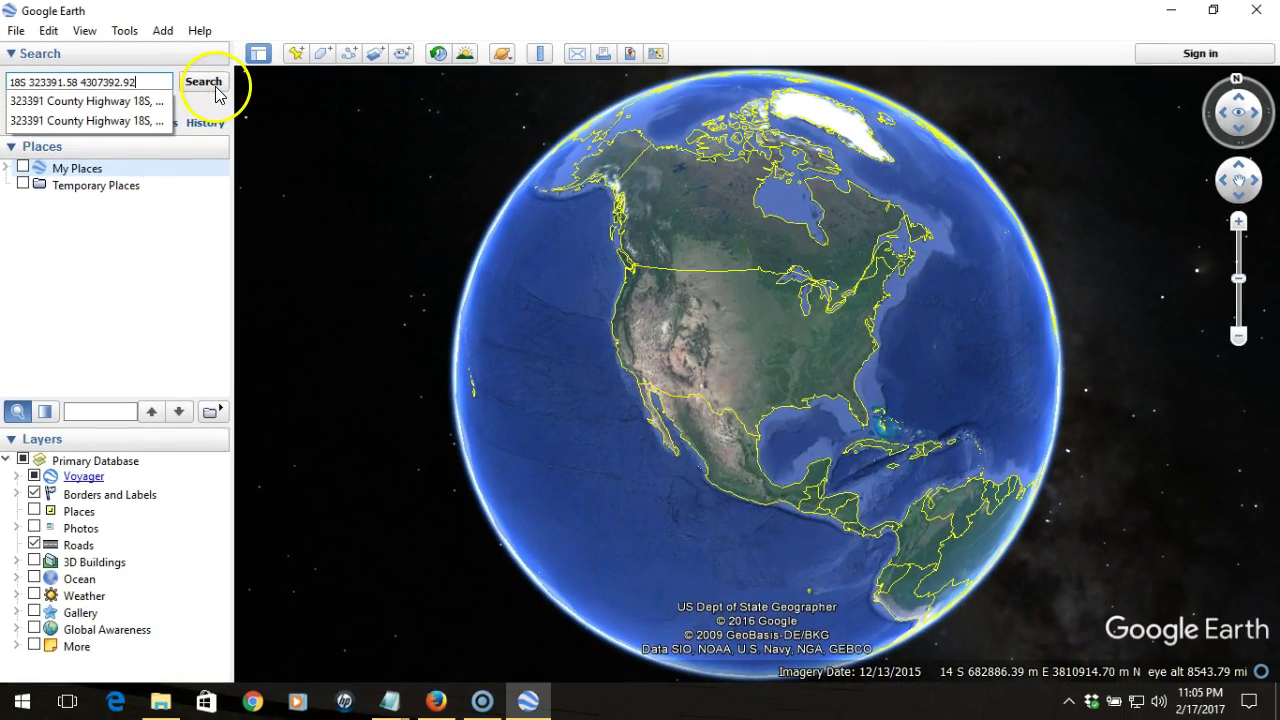
left_click(214, 88)
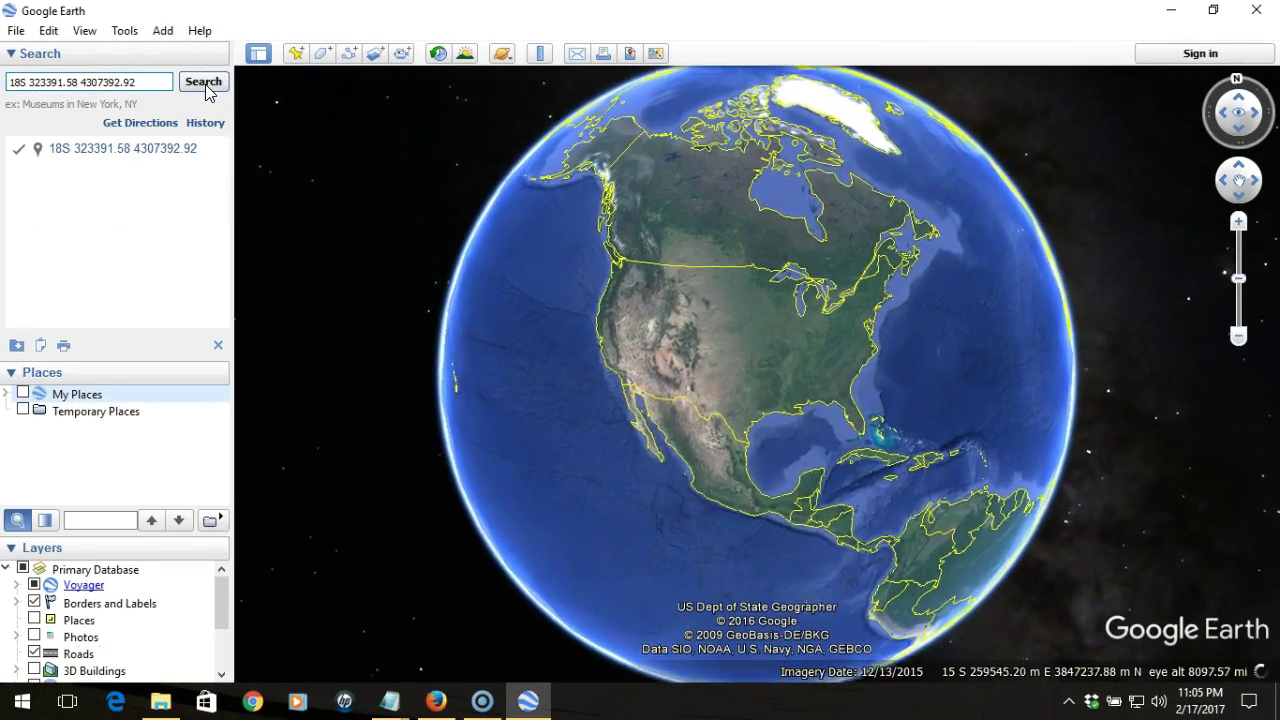